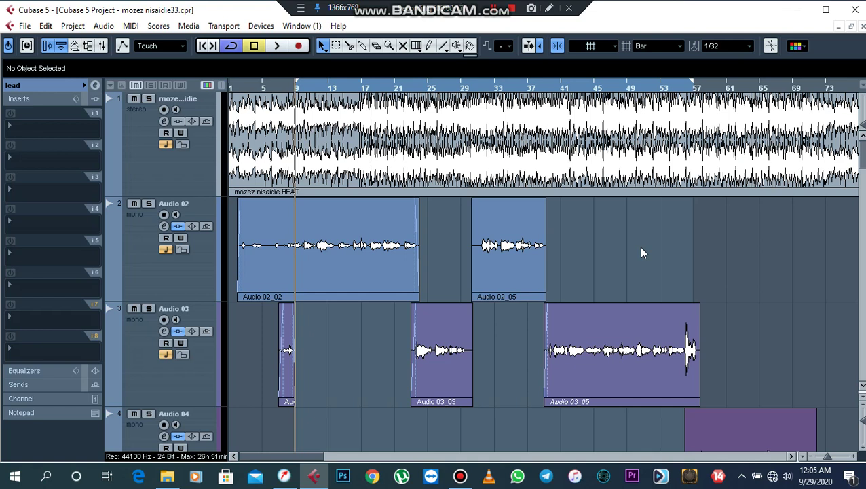
# Mute the beat track and play back the vocal tracks on their own
pyautogui.click(134, 99)
pyautogui.press('space')
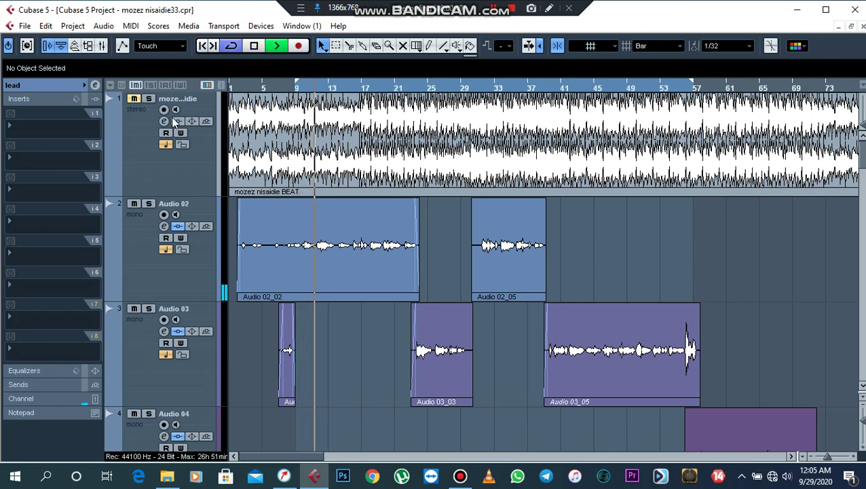
pyautogui.click(520, 270)
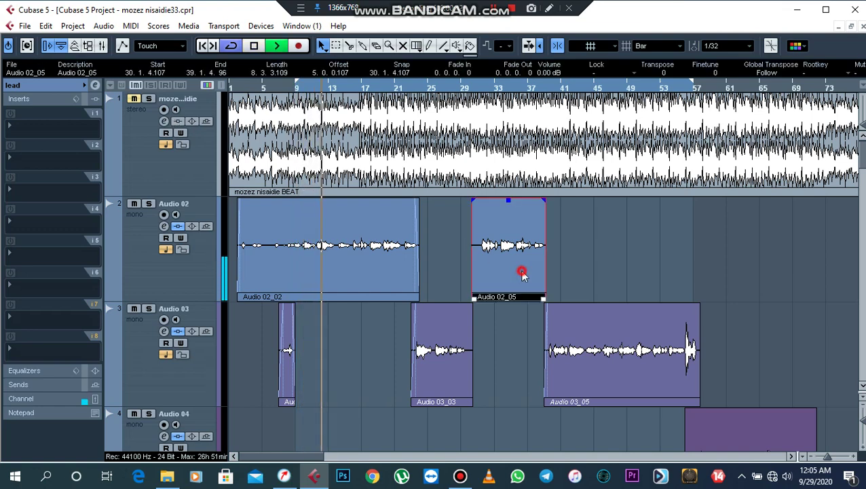
pyautogui.click(353, 273)
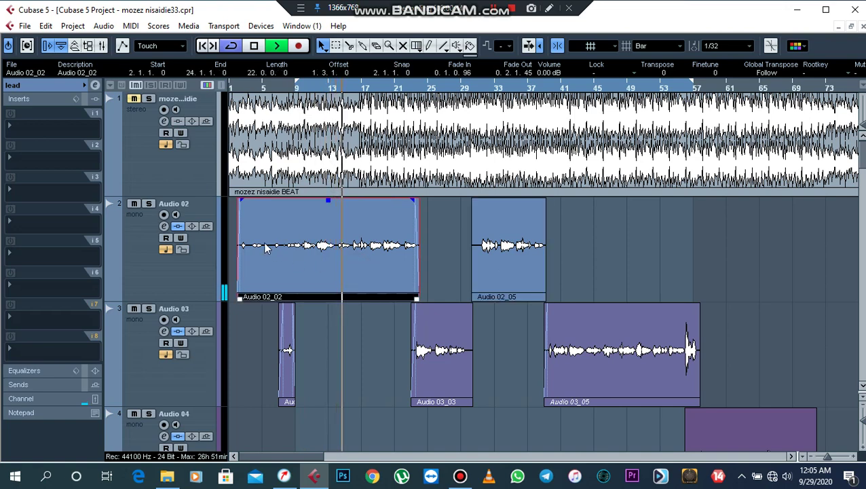
pyautogui.press('space')
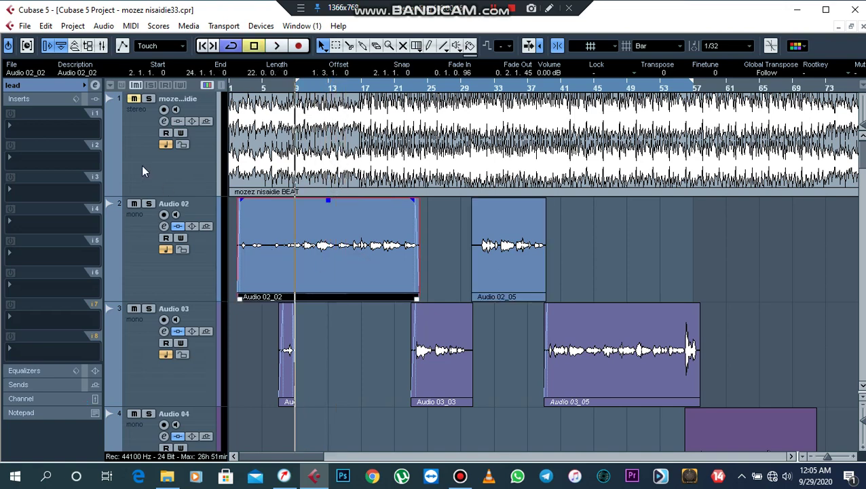
# Open the lead group's channel settings and load LiquidCompressor in the first insert slot
pyautogui.click(95, 86)
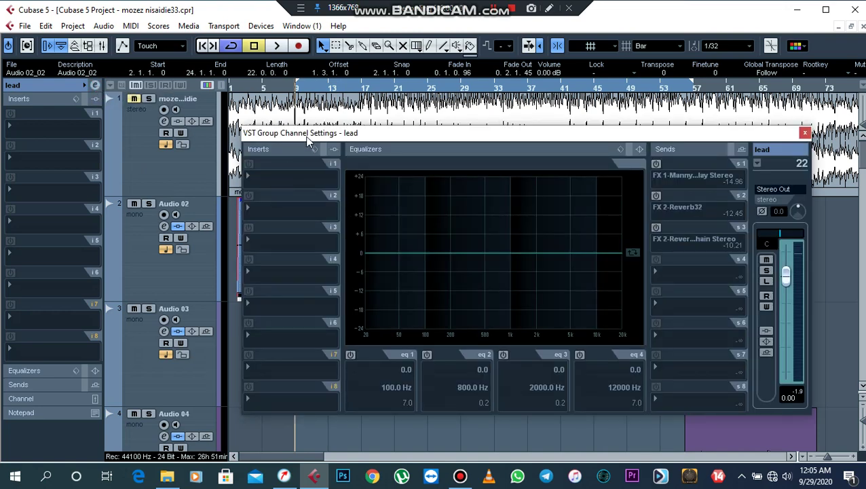
pyautogui.moveTo(307, 138); pyautogui.dragTo(298, 140)
pyautogui.click(269, 182)
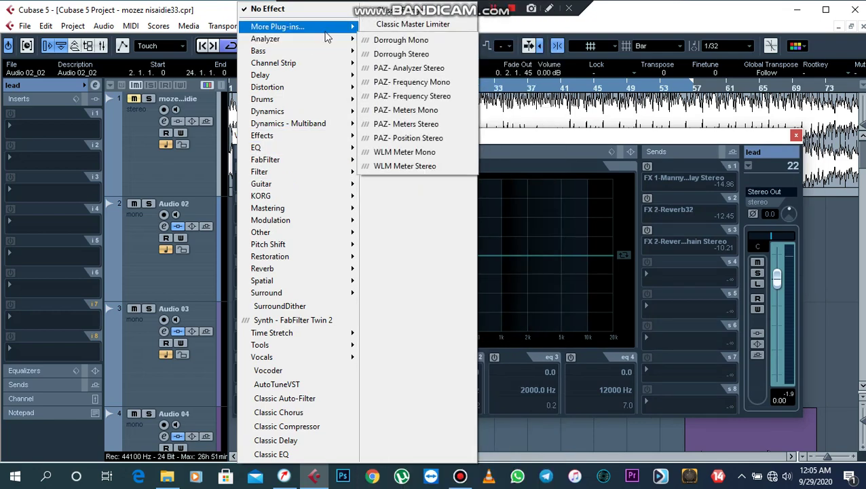
pyautogui.moveTo(324, 27)
pyautogui.click(401, 71)
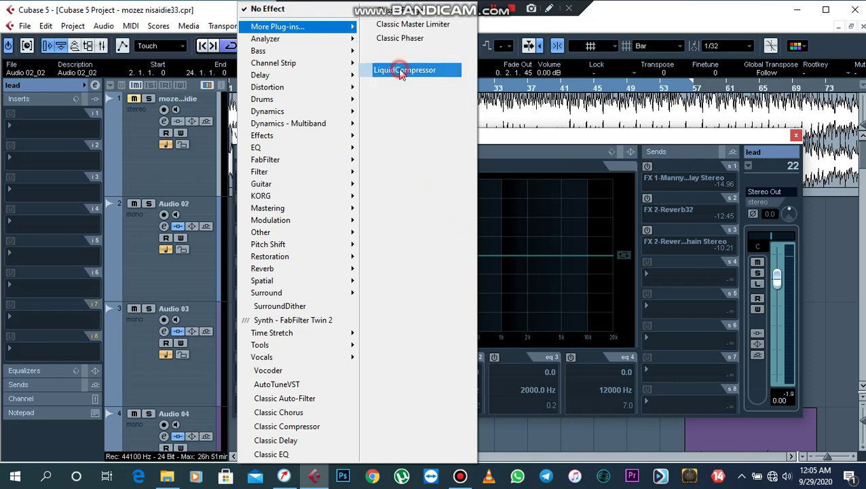
pyautogui.click(412, 131)
pyautogui.moveTo(412, 131); pyautogui.dragTo(344, 99)
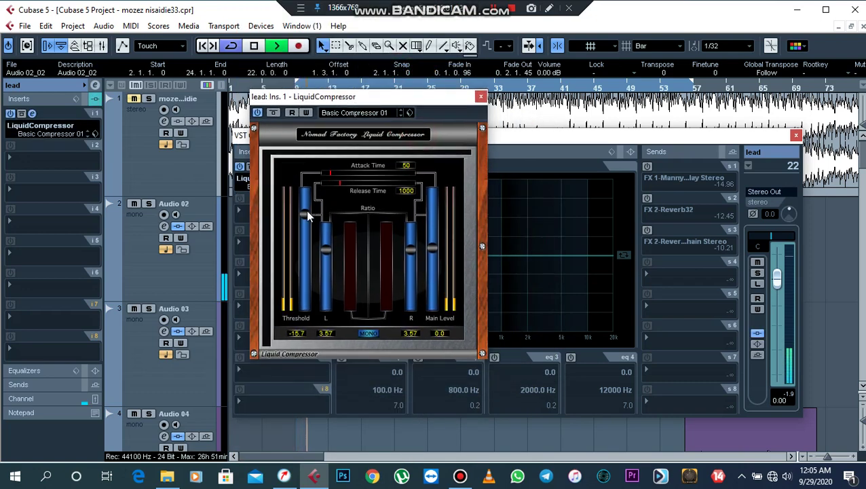
# Set the LiquidCompressor threshold to -21.8 and its main level to 4.0 during playback
pyautogui.moveTo(304, 214); pyautogui.dragTo(305, 234)
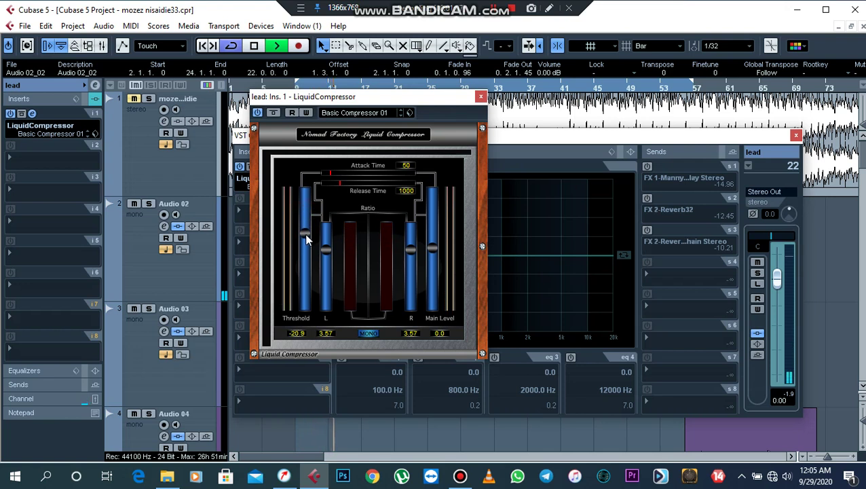
pyautogui.moveTo(305, 233); pyautogui.dragTo(307, 244)
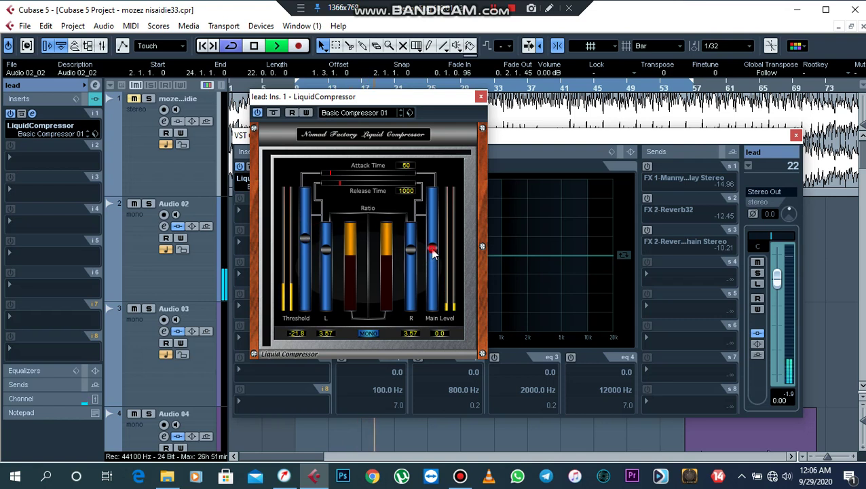
pyautogui.moveTo(435, 253); pyautogui.dragTo(435, 232)
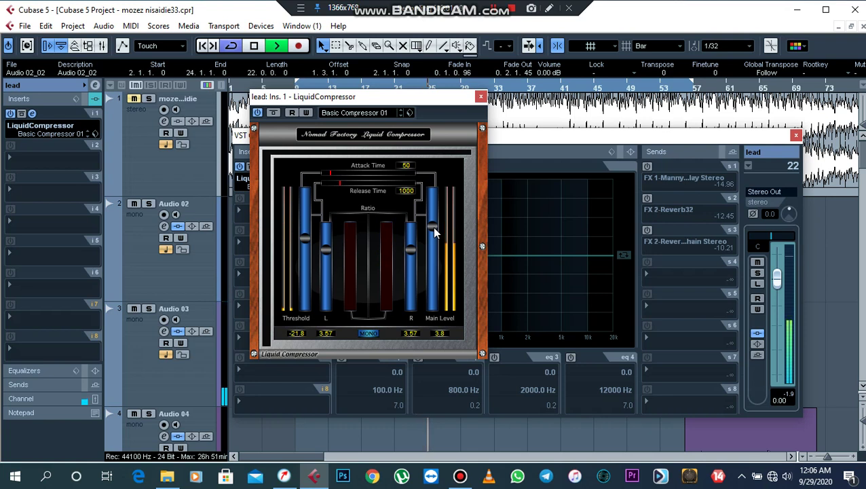
pyautogui.moveTo(434, 232); pyautogui.dragTo(435, 231)
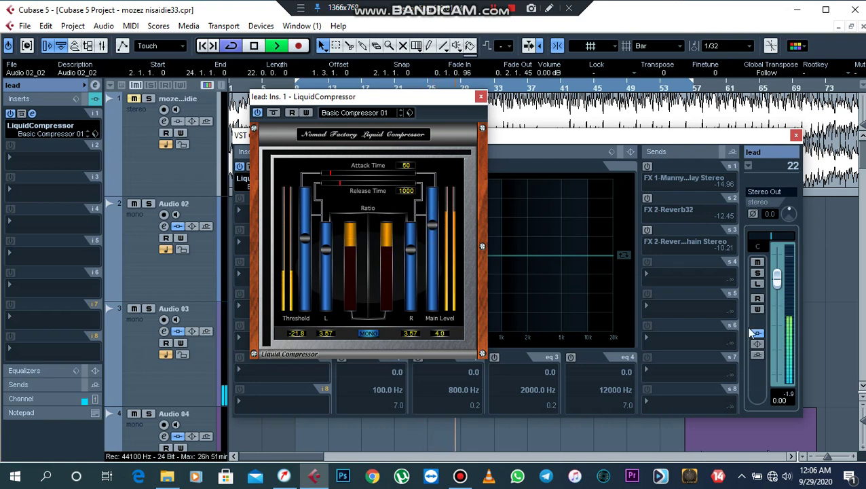
# Reset the lead channel's peak meter, audition the compressed vocals, and close the compressor window
pyautogui.click(789, 397)
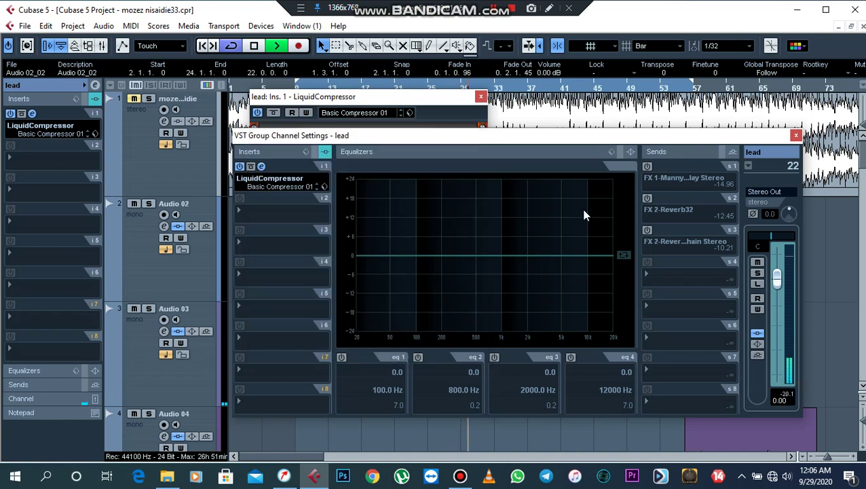
pyautogui.click(433, 100)
pyautogui.press('space')
pyautogui.press('space')
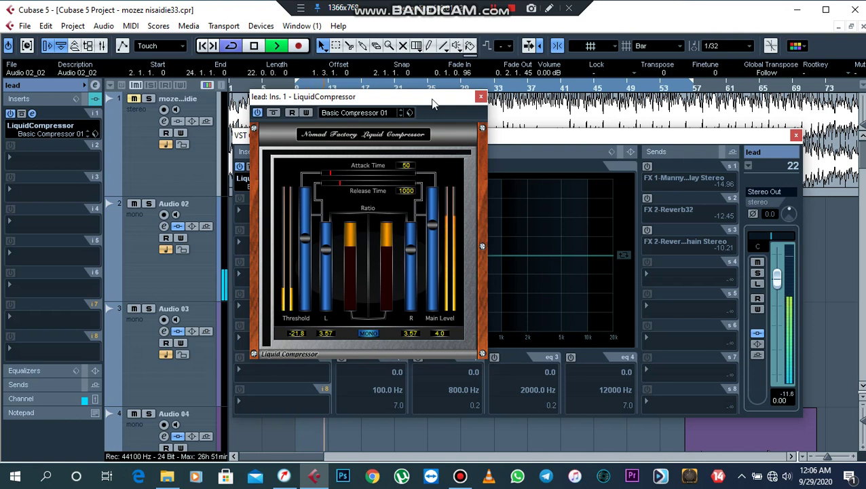
pyautogui.press('space')
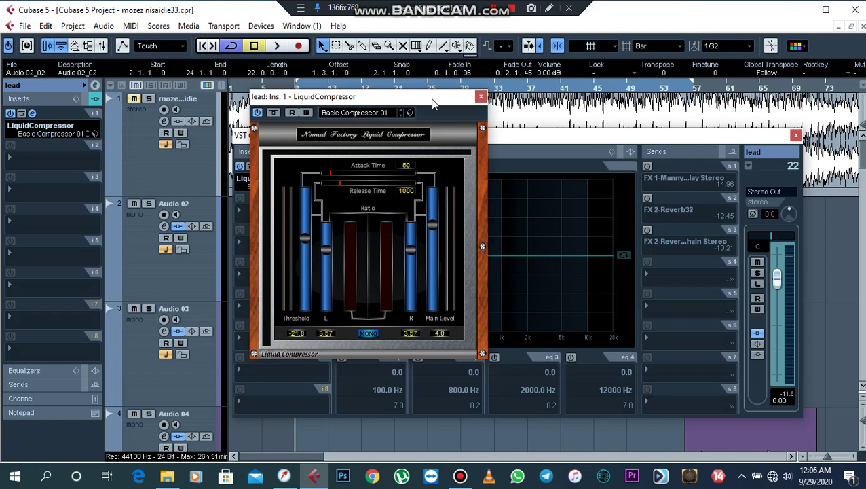
pyautogui.click(480, 98)
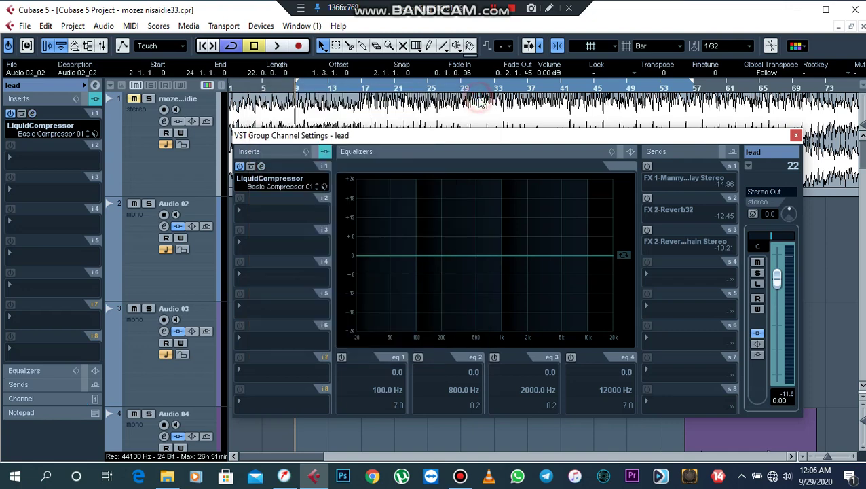
# Load MultibandCompressor in the lead group's second insert slot
pyautogui.click(256, 211)
pyautogui.moveTo(309, 135)
pyautogui.moveTo(320, 112)
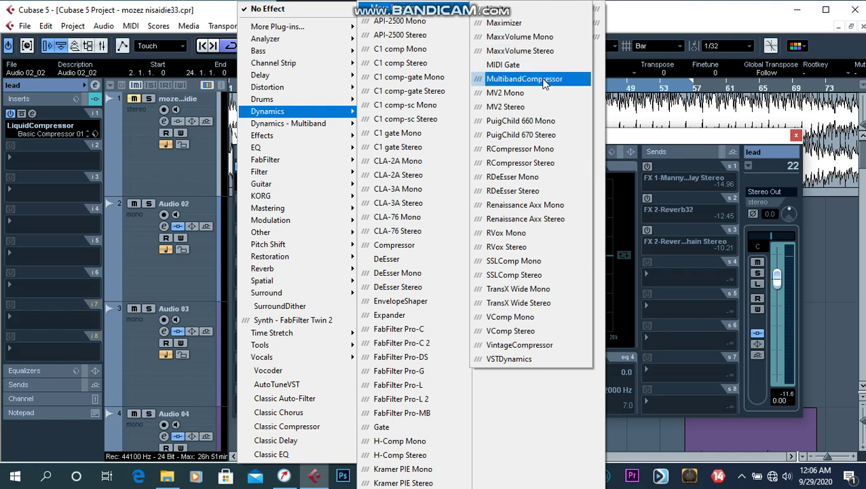
pyautogui.click(524, 79)
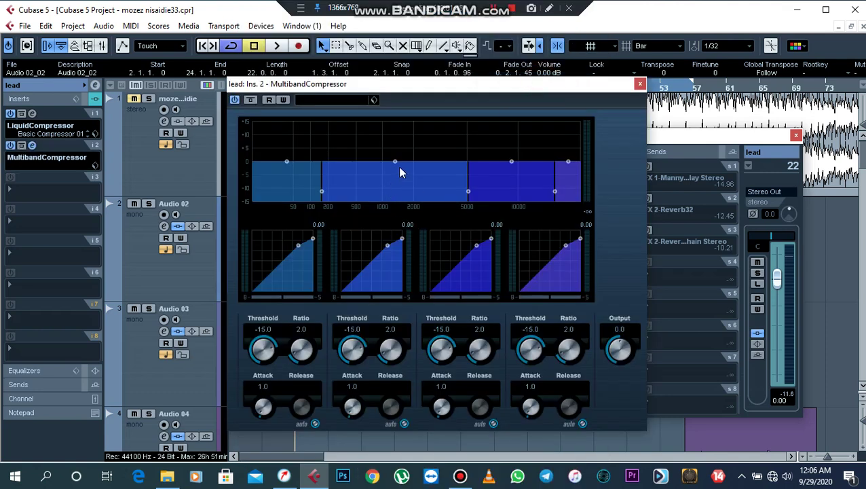
# Raise the MultibandCompressor's second band to about +5 dB, the third to about +3 dB, and the fourth slightly above 0
pyautogui.moveTo(396, 162); pyautogui.dragTo(397, 148)
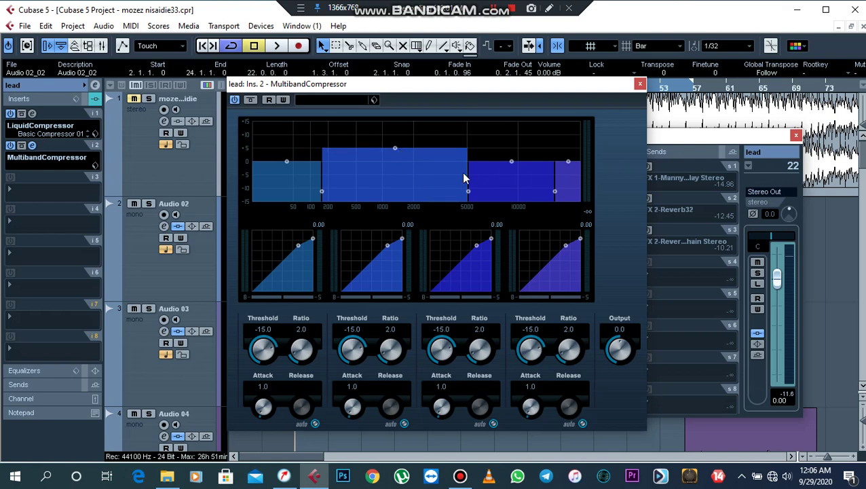
pyautogui.moveTo(512, 162); pyautogui.dragTo(565, 162)
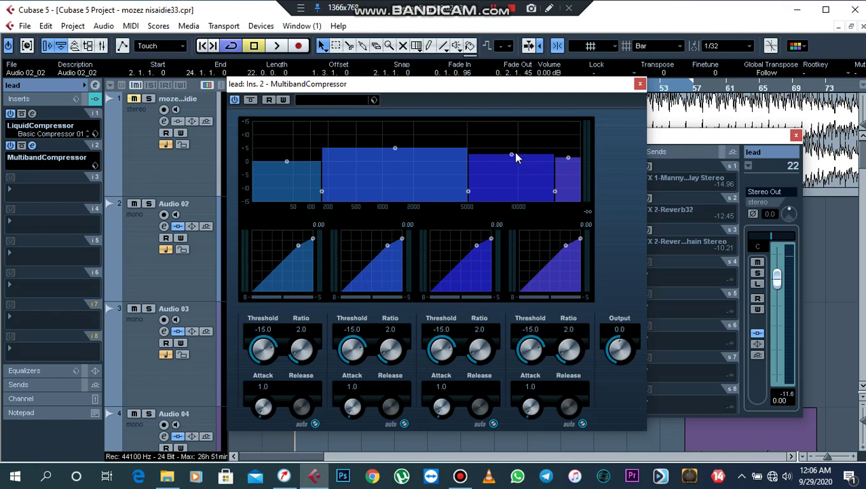
pyautogui.moveTo(515, 155); pyautogui.dragTo(514, 153)
# Play the vocals, compare them with the MultibandCompressor off and on, and close its window
pyautogui.press('space')
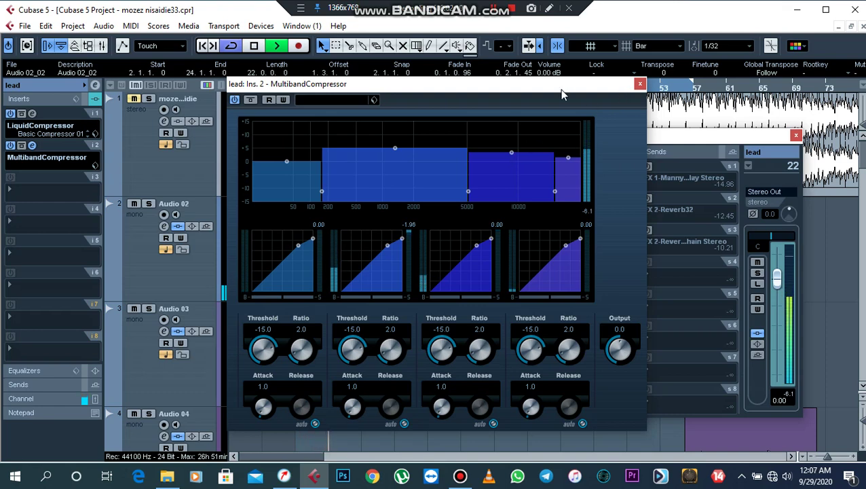
pyautogui.click(234, 100)
pyautogui.click(234, 100)
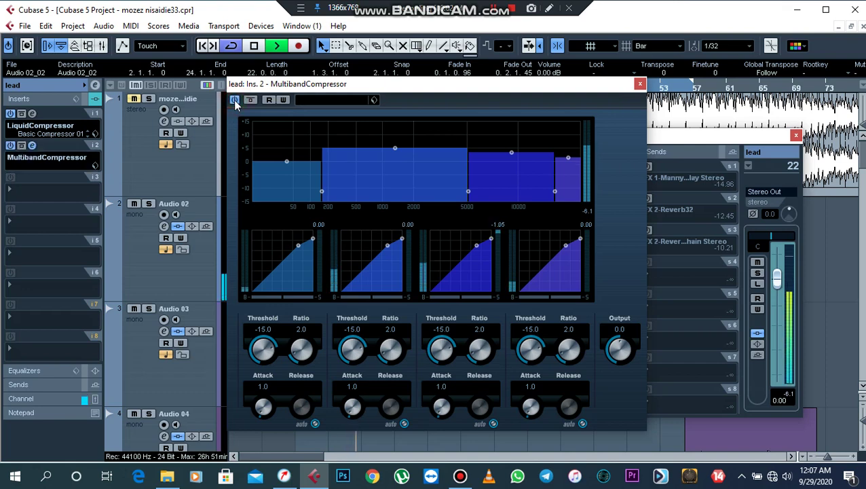
pyautogui.press('space')
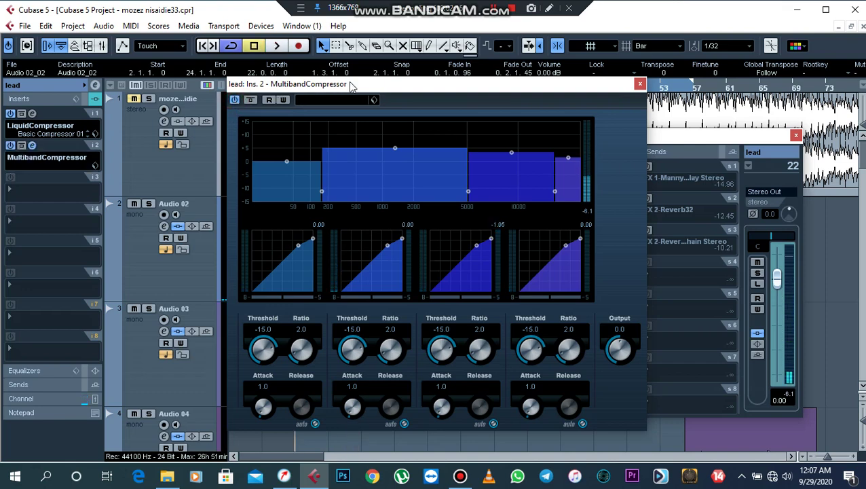
pyautogui.click(640, 84)
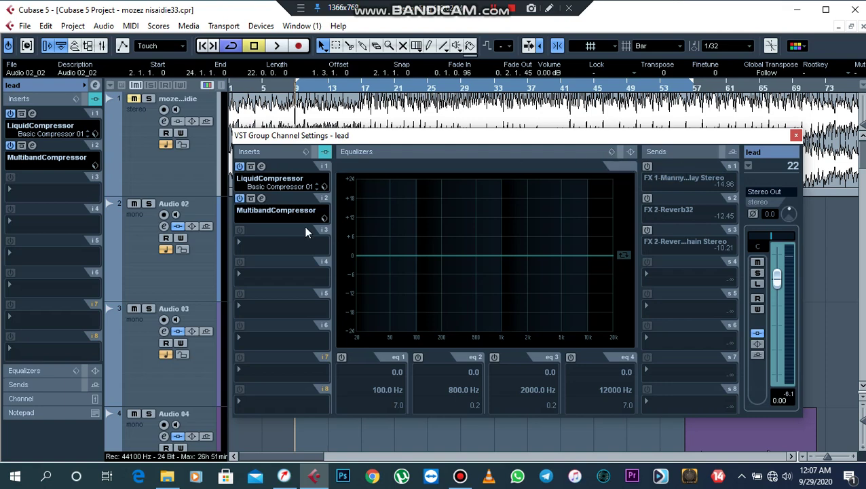
# Load the NS1 Stereo noise suppressor in the third insert slot and set its fader to 20
pyautogui.click(282, 246)
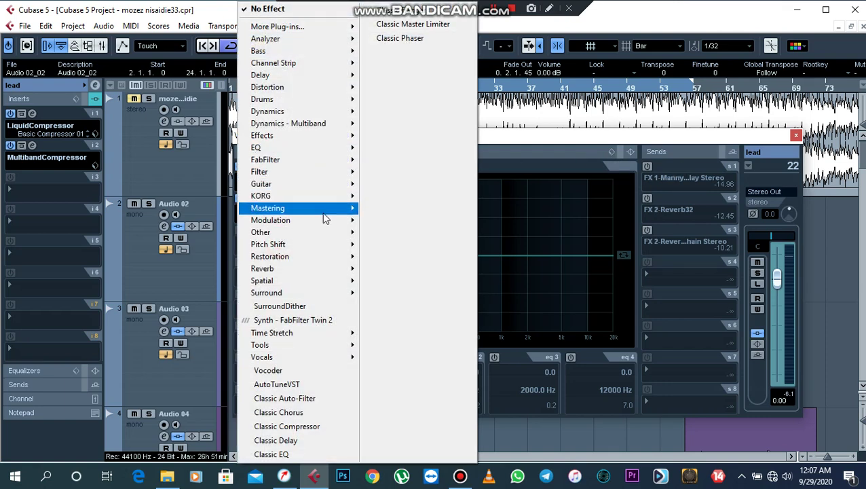
pyautogui.moveTo(333, 232)
pyautogui.moveTo(337, 257)
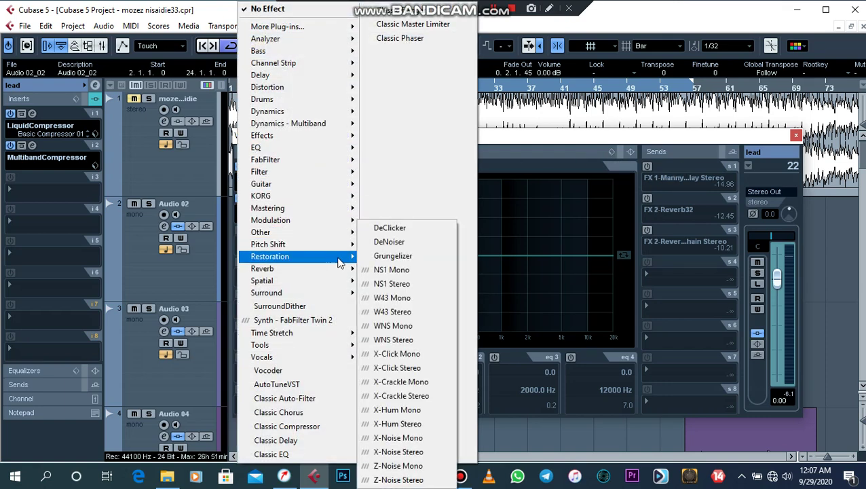
pyautogui.click(400, 282)
pyautogui.click(510, 372)
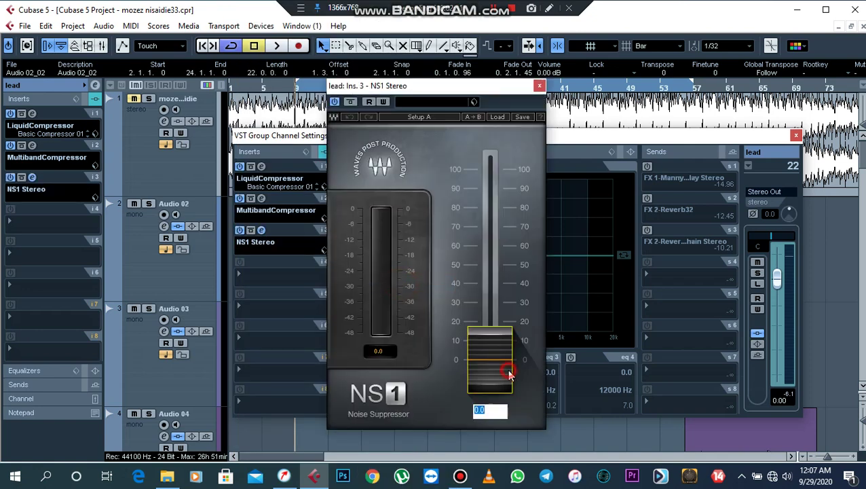
pyautogui.write('20')
pyautogui.press('Return')
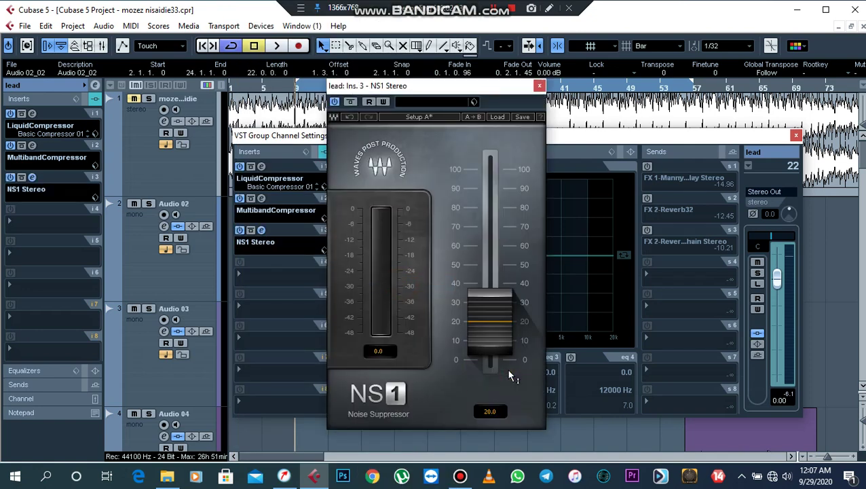
pyautogui.click(539, 86)
# Move NS1 Stereo ahead of the MultibandCompressor in the insert chain and audition the vocals
pyautogui.moveTo(322, 234); pyautogui.dragTo(323, 214)
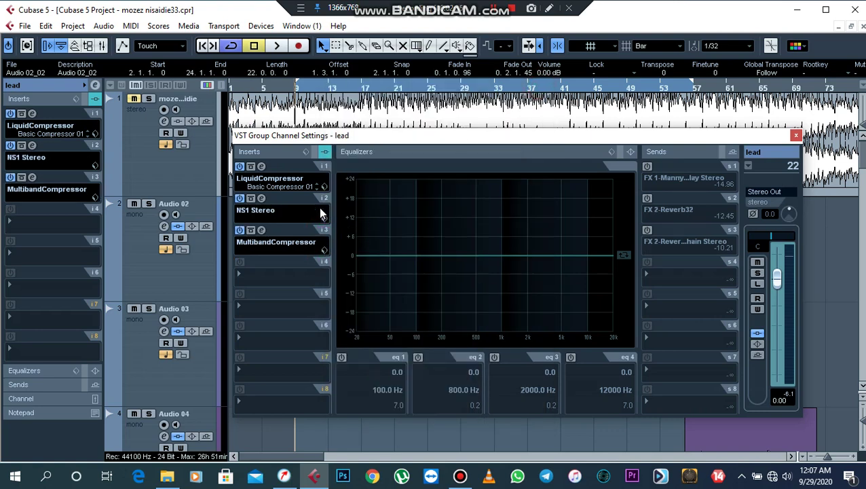
pyautogui.press('space')
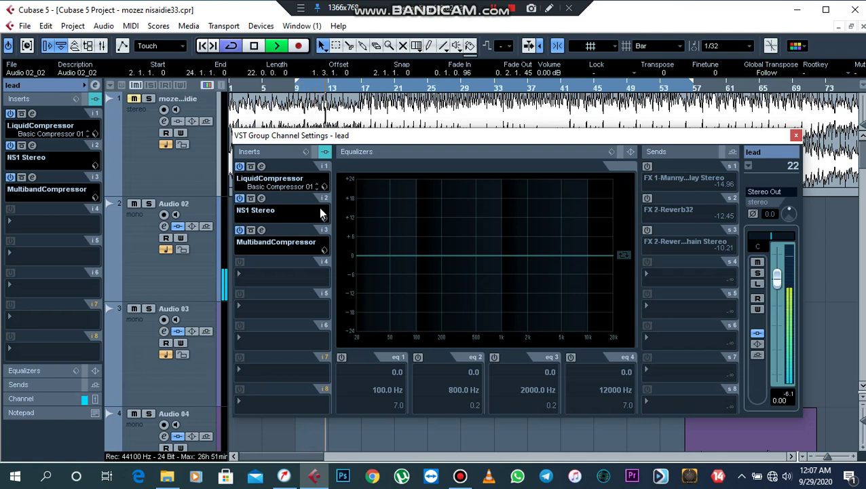
pyautogui.press('space')
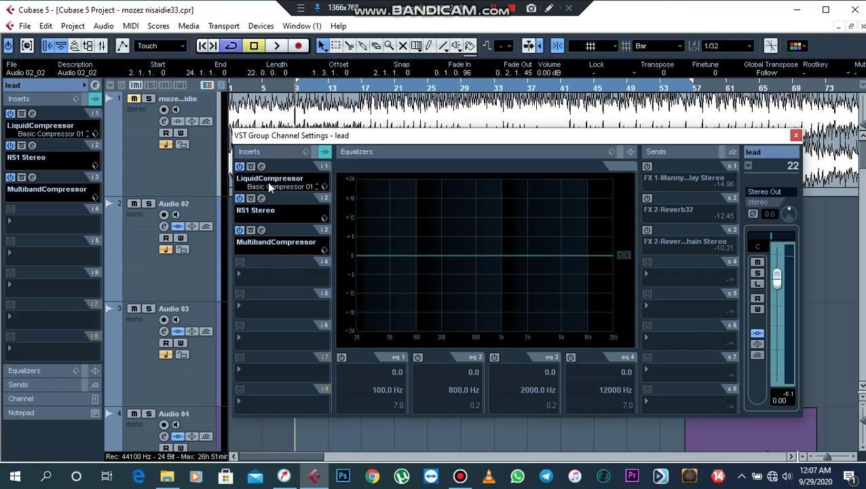
# Apply the Lead Vox Male equalizer preset to the lead group channel and play back the vocals
pyautogui.click(612, 152)
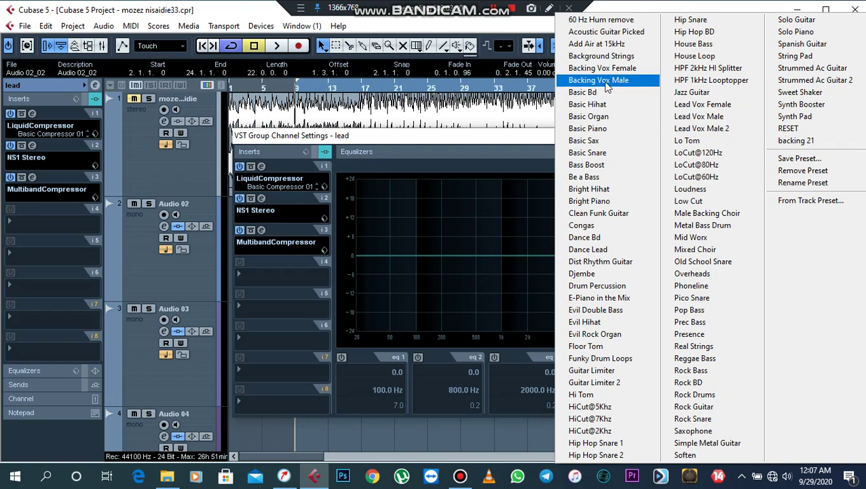
pyautogui.click(713, 117)
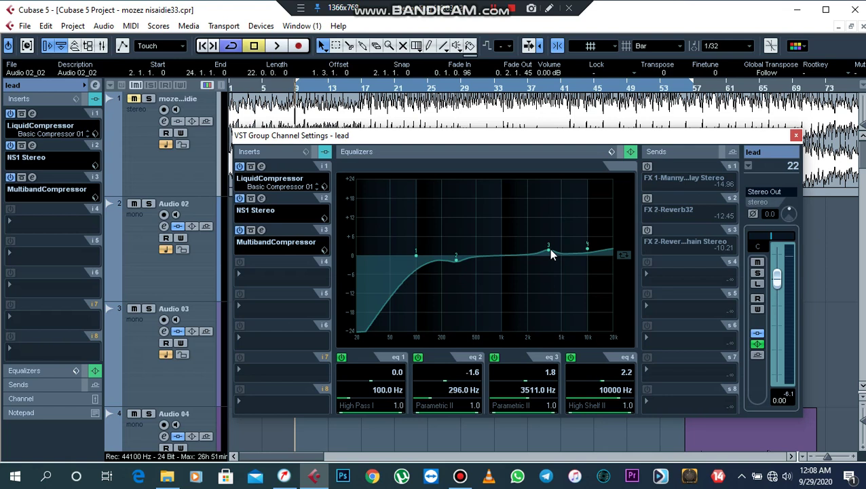
pyautogui.press('space')
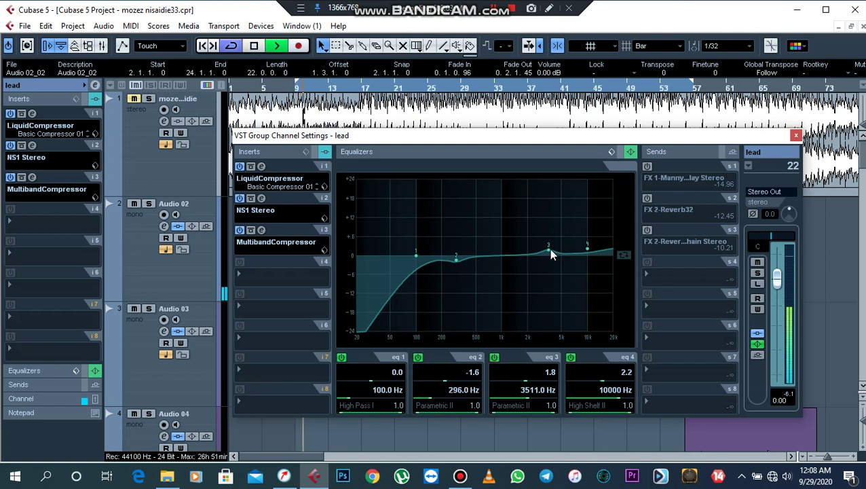
pyautogui.press('space')
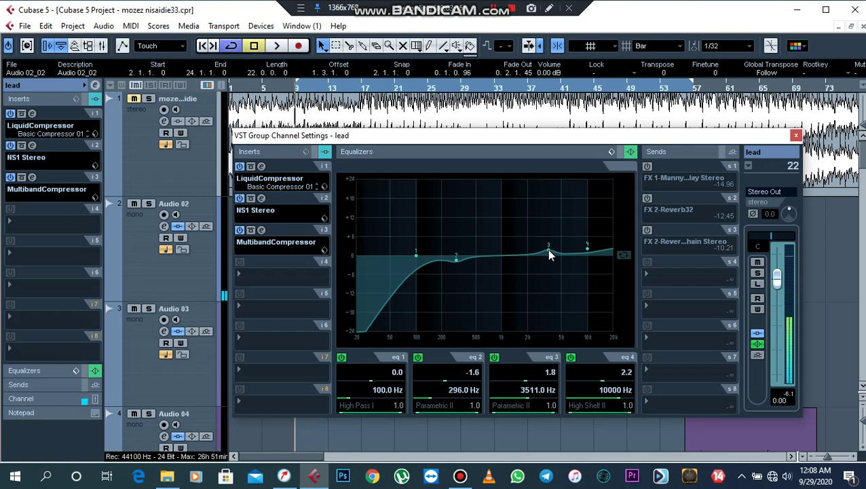
# Remove the Lead Vox Male preset from the equalizer preset list and apply the RESET preset to the lead channel
pyautogui.click(609, 151)
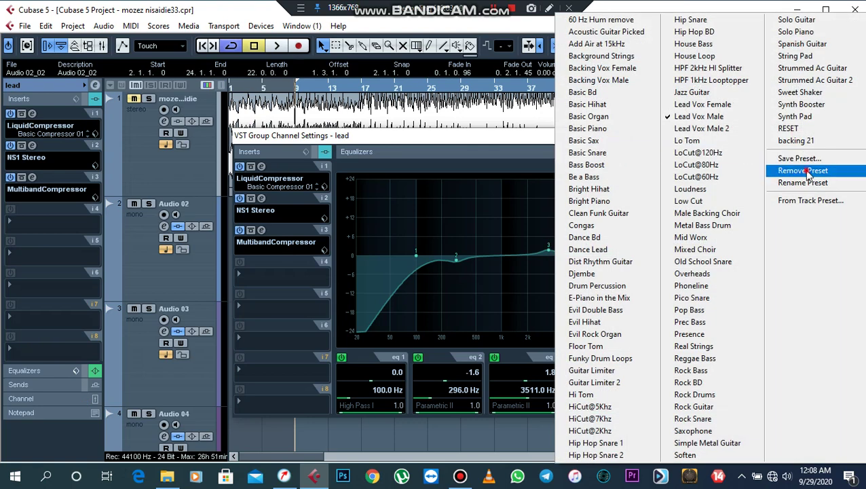
pyautogui.click(808, 171)
pyautogui.click(610, 152)
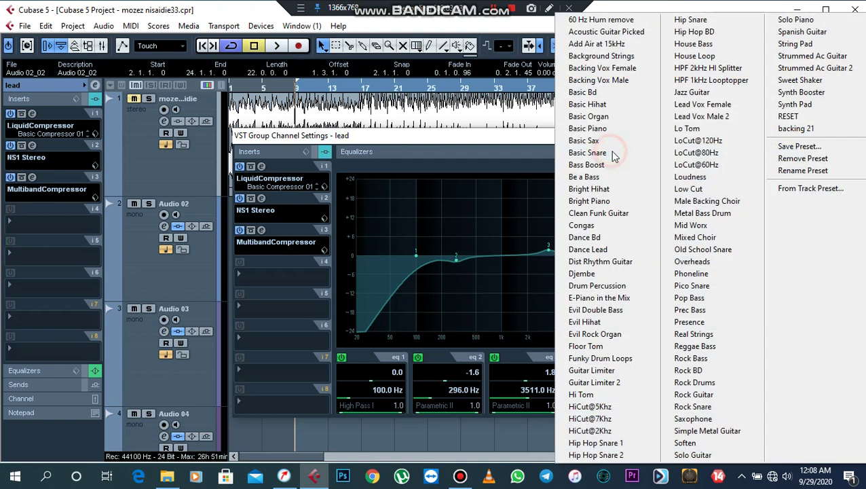
pyautogui.click(802, 115)
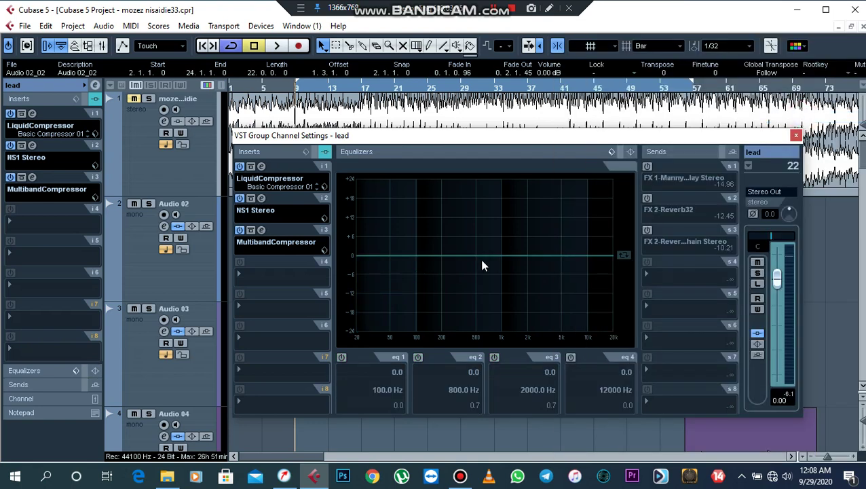
# Enable equalizer band 1 as a High Pass I filter at 100 Hz with its gain at about -22 dB
pyautogui.click(342, 358)
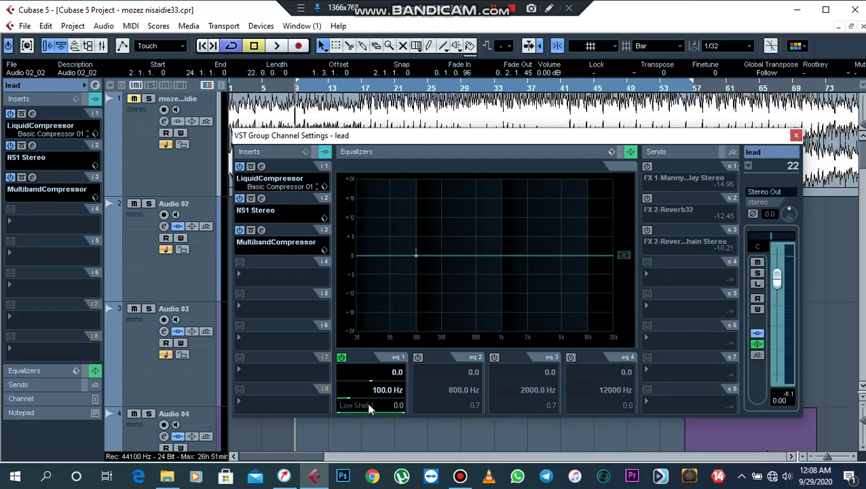
pyautogui.moveTo(416, 254); pyautogui.dragTo(396, 323)
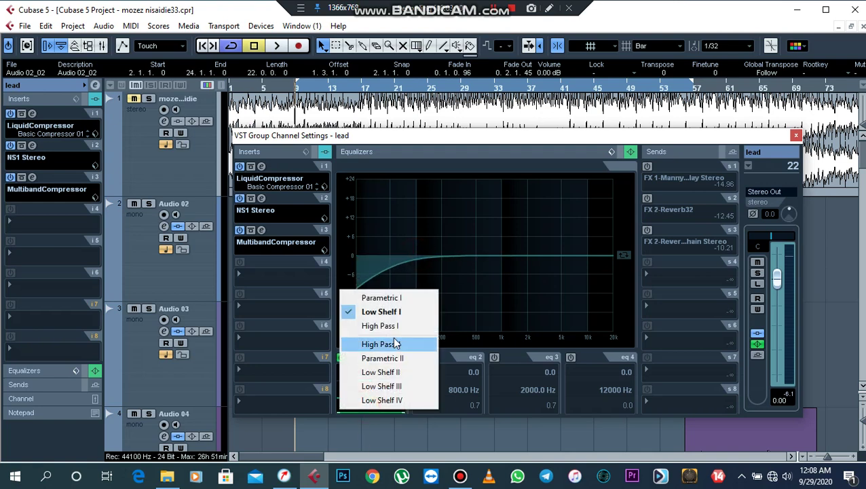
pyautogui.click(401, 327)
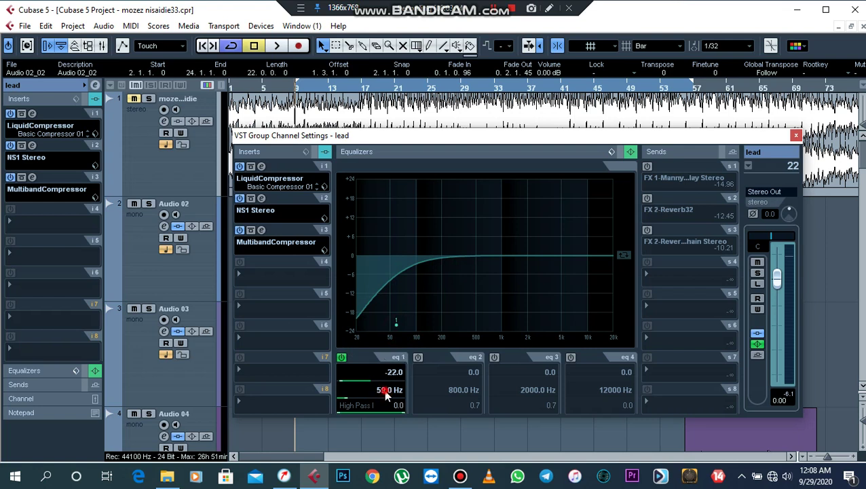
pyautogui.write('100')
pyautogui.press('Return')
# Raise band 1 to about 4.2 dB at 99 Hz and enable band 2 with a cut of about -2.6 dB at 219 Hz
pyautogui.click(418, 358)
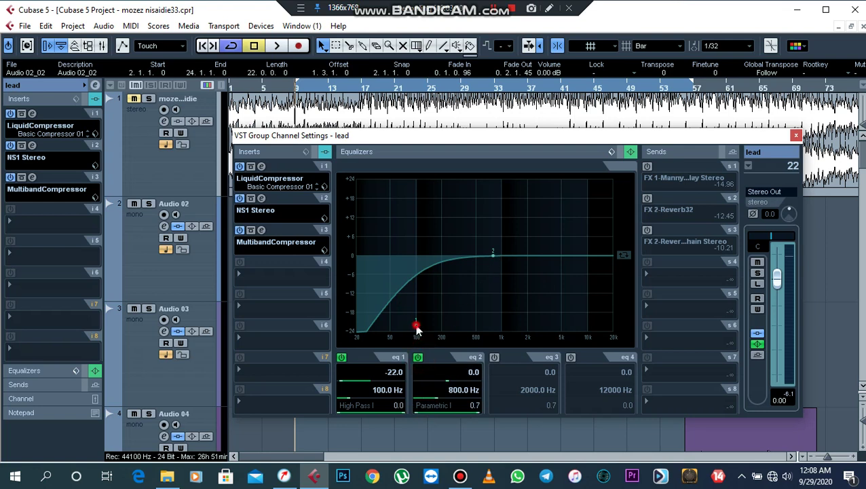
pyautogui.moveTo(416, 328); pyautogui.dragTo(415, 241)
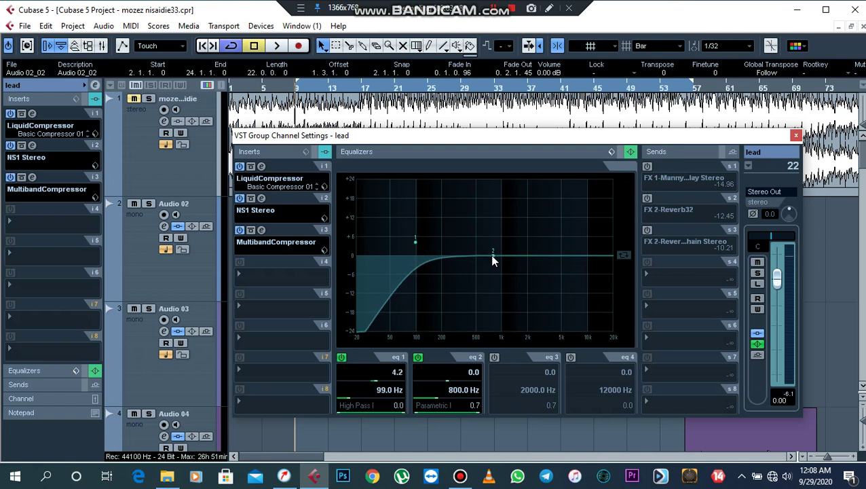
pyautogui.moveTo(493, 257); pyautogui.dragTo(445, 265)
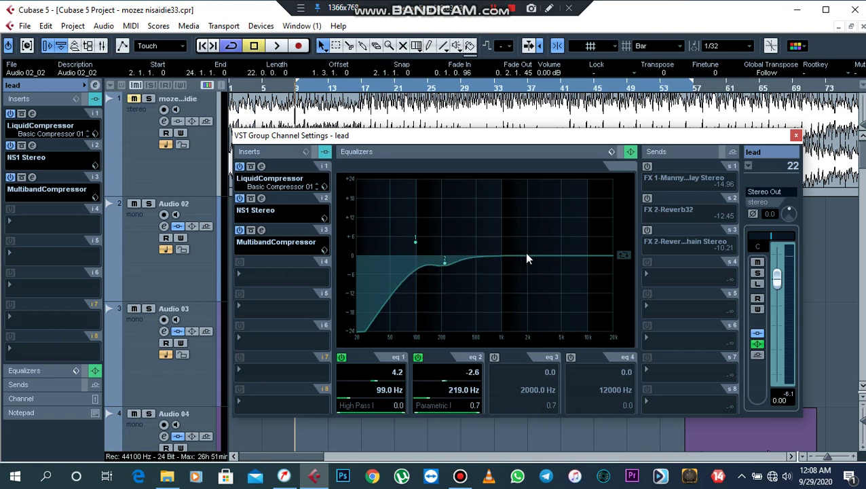
# Enable band 3 at about 3.4 dB and 3378 Hz, and band 4 at about 6.4 dB and 7546 Hz
pyautogui.moveTo(525, 252); pyautogui.dragTo(542, 247)
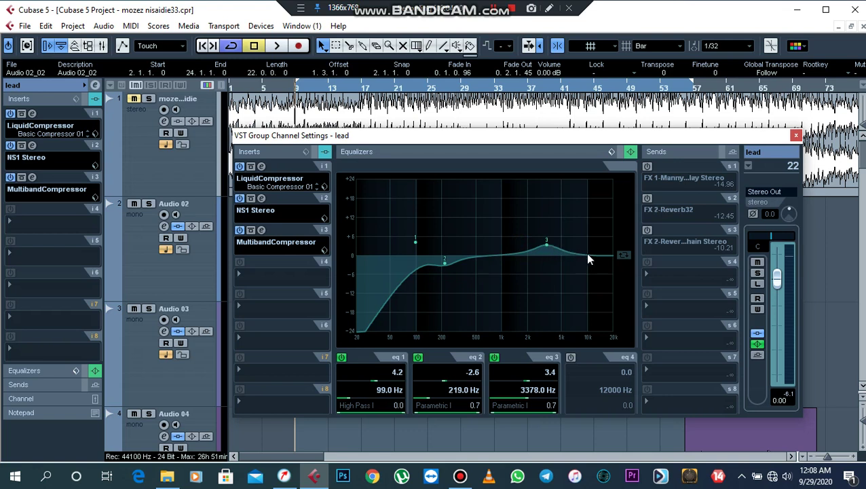
pyautogui.click(572, 356)
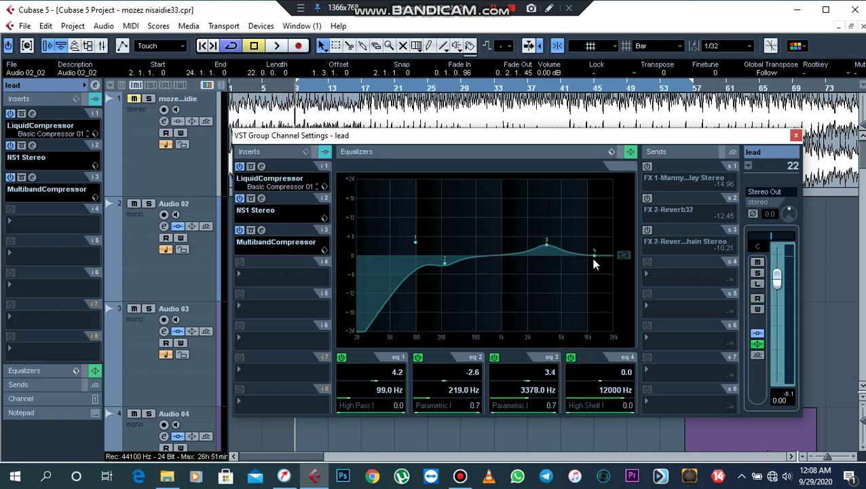
pyautogui.moveTo(595, 256); pyautogui.dragTo(578, 236)
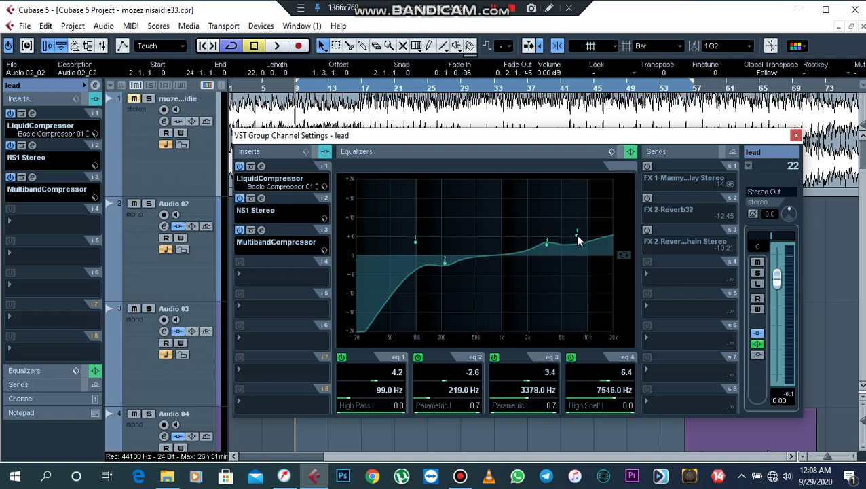
# Play the vocals and adjust band 3 to about 4.6 dB at 4077 Hz and band 4 to about 6.0 dB at 9108 Hz
pyautogui.press('space')
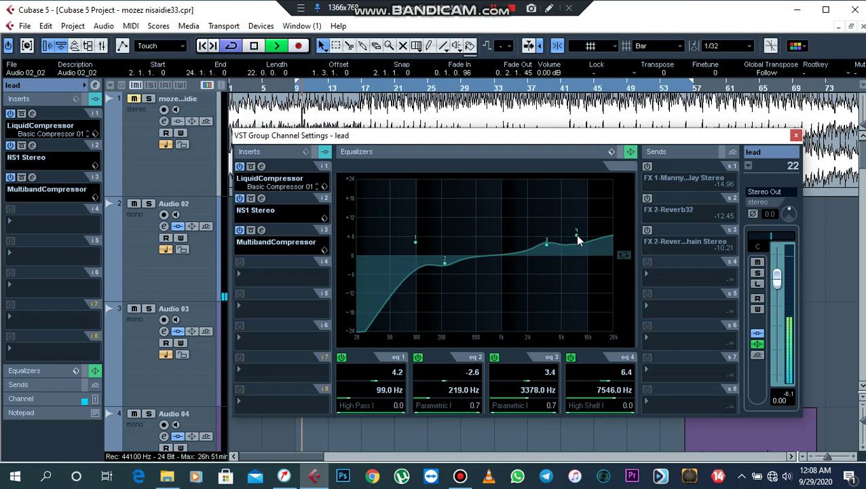
pyautogui.moveTo(577, 236)
pyautogui.mouseDown()
pyautogui.moveTo(564, 222)
pyautogui.moveTo(574, 240)
pyautogui.moveTo(545, 236)
pyautogui.moveTo(585, 239)
pyautogui.mouseUp()
pyautogui.click(573, 244)
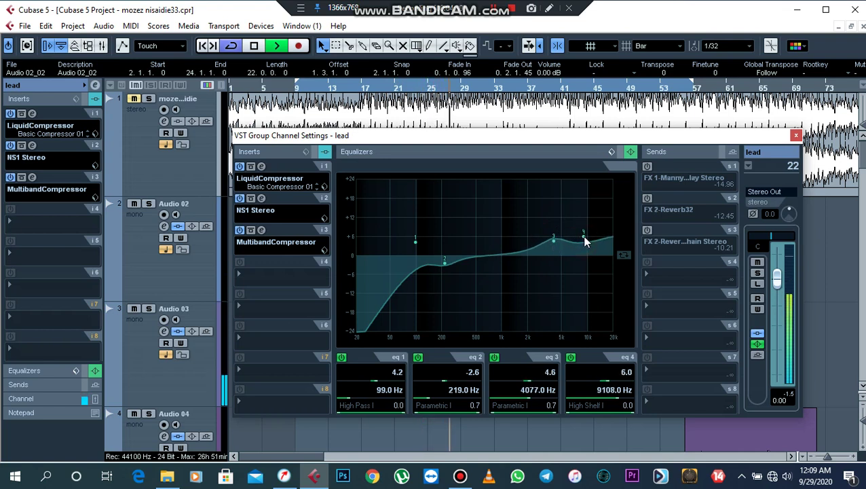
# Bypass the lead channel's equalizer, listen to the vocals without it, and reactivate it for comparison
pyautogui.click(758, 345)
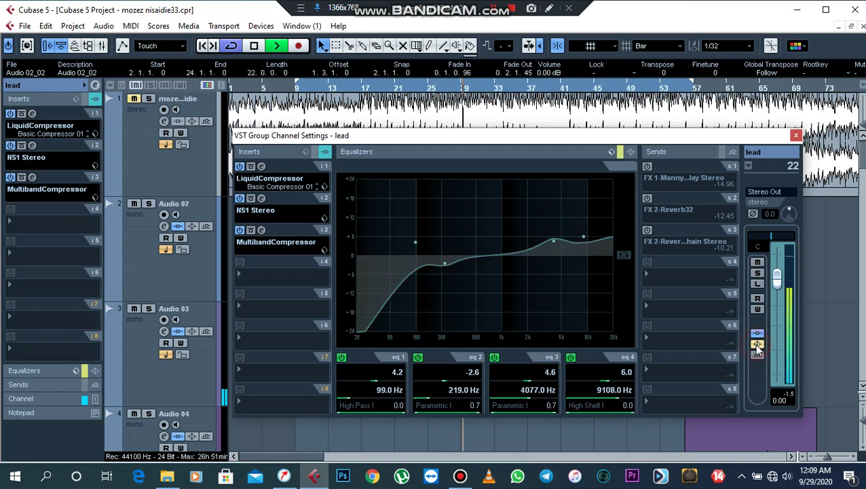
pyautogui.press('space')
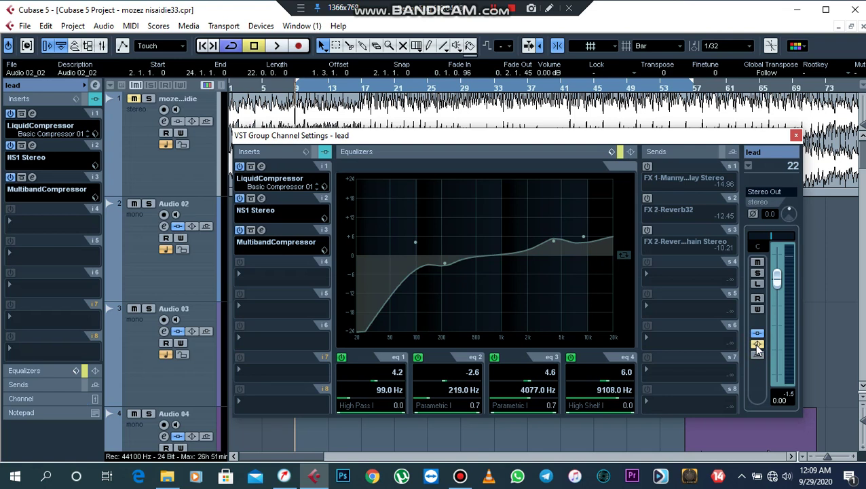
pyautogui.press('space')
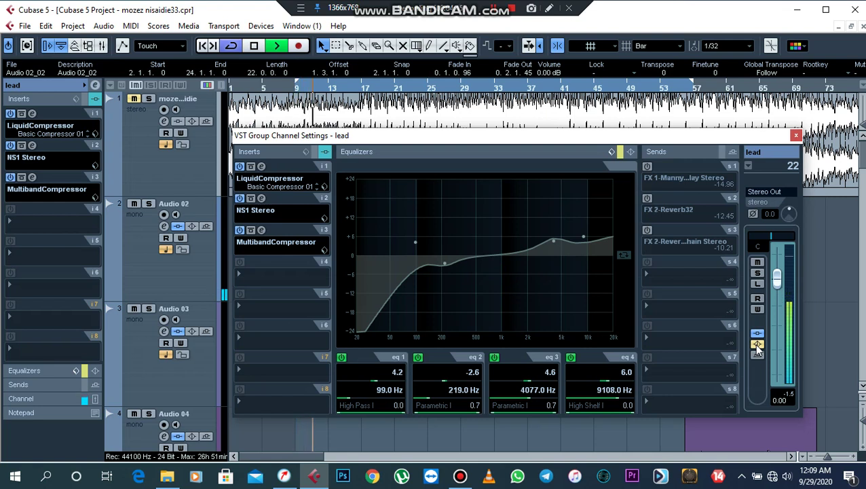
pyautogui.press('space')
pyautogui.click(758, 346)
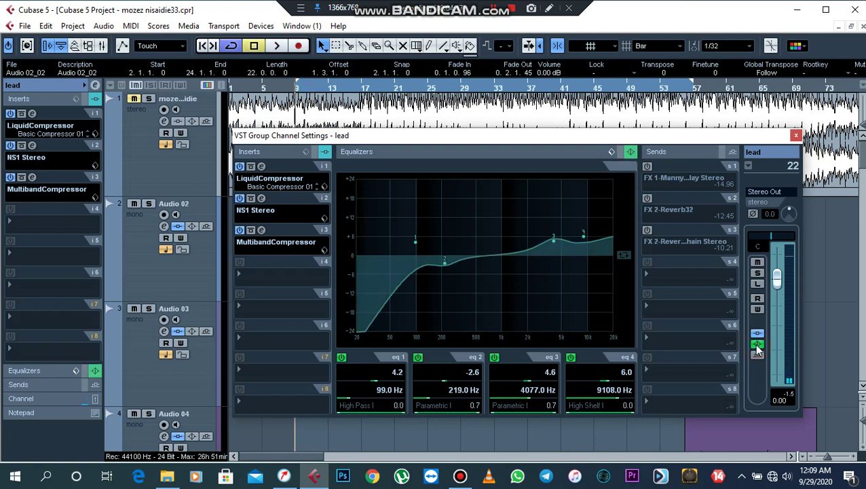
# During playback, boost band 3 to about 5.6 dB at 4756 Hz and band 4 to about 6.4 dB
pyautogui.press('space')
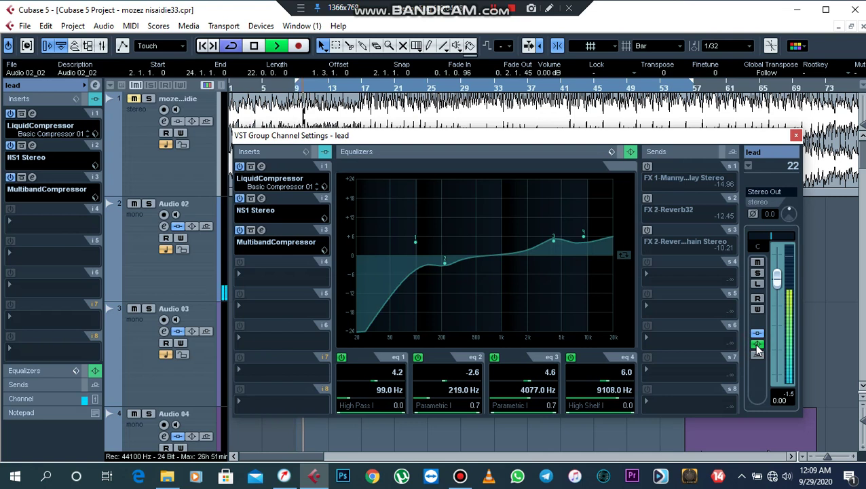
pyautogui.moveTo(553, 239); pyautogui.dragTo(558, 237)
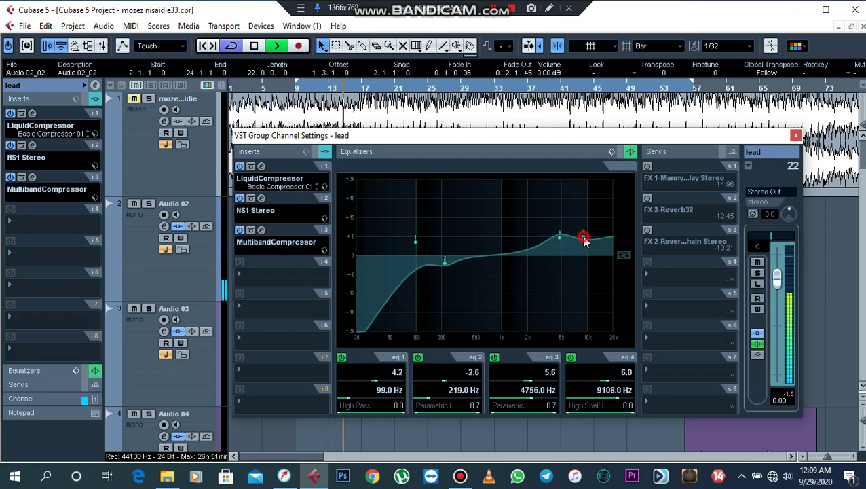
pyautogui.moveTo(585, 236); pyautogui.dragTo(585, 235)
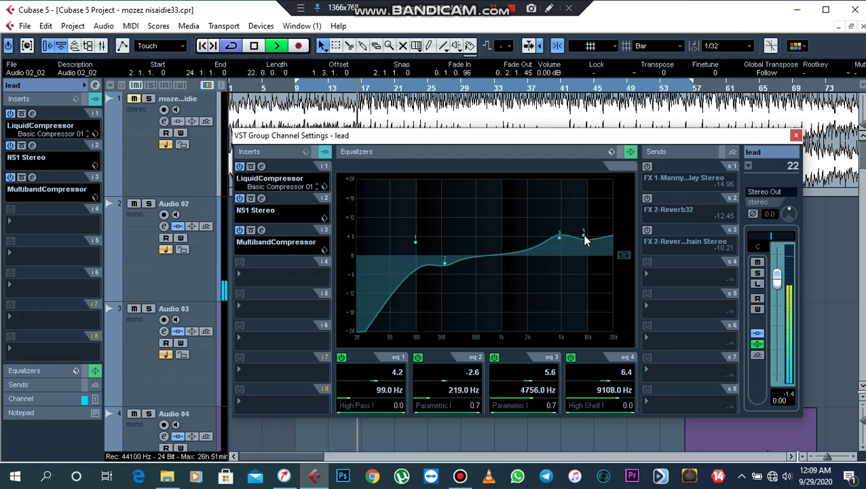
# Audition the vocals with the instrumental on track 1 unmuted, mute it again, and listen to the vocals alone
pyautogui.click(134, 98)
pyautogui.click(134, 99)
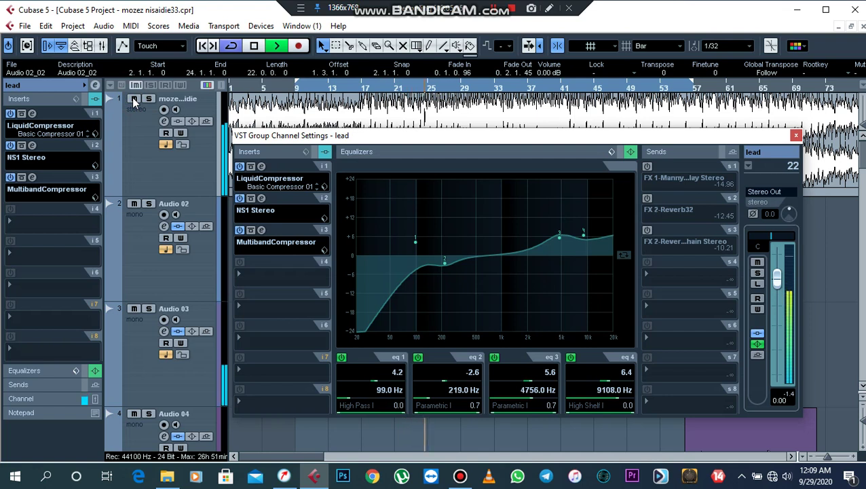
pyautogui.press('space')
pyautogui.click(134, 99)
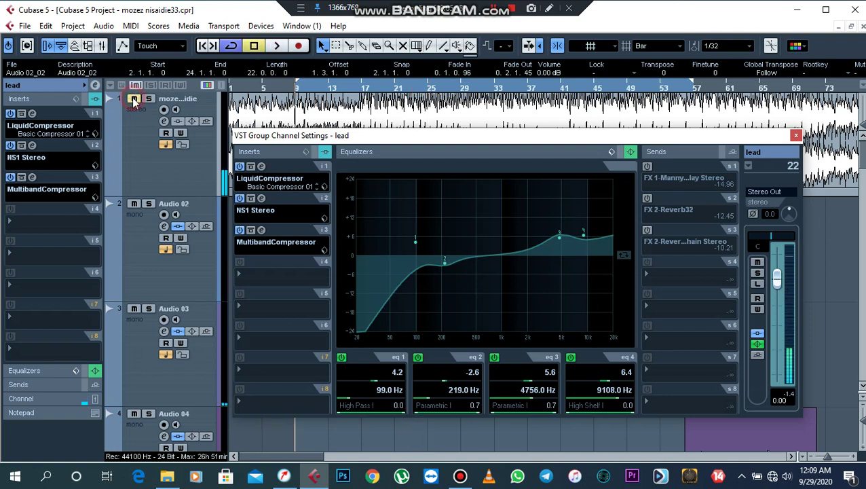
pyautogui.press('space')
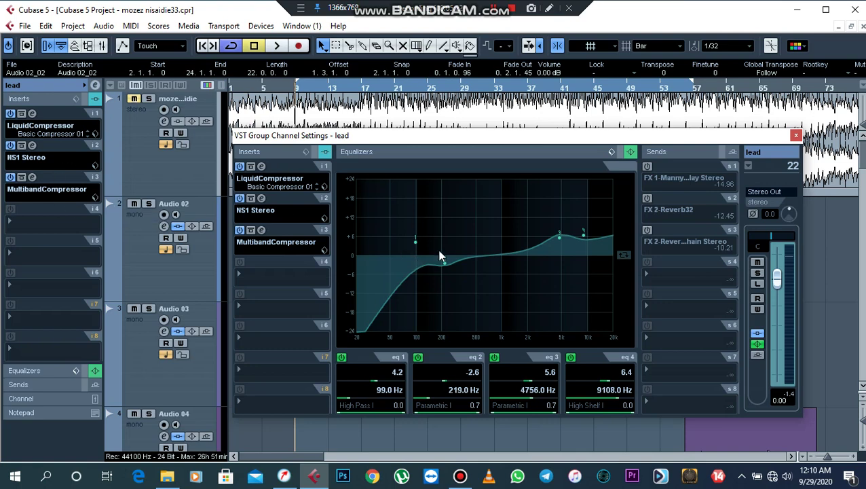
# Load StudioEQ in the fourth insert slot of the lead channel and move its window clear of the channel equalizer values
pyautogui.click(268, 275)
pyautogui.moveTo(331, 149)
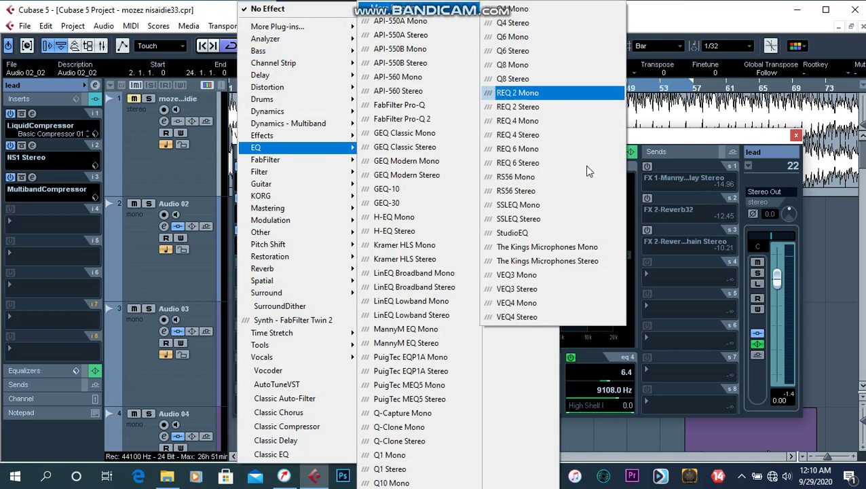
pyautogui.click(547, 235)
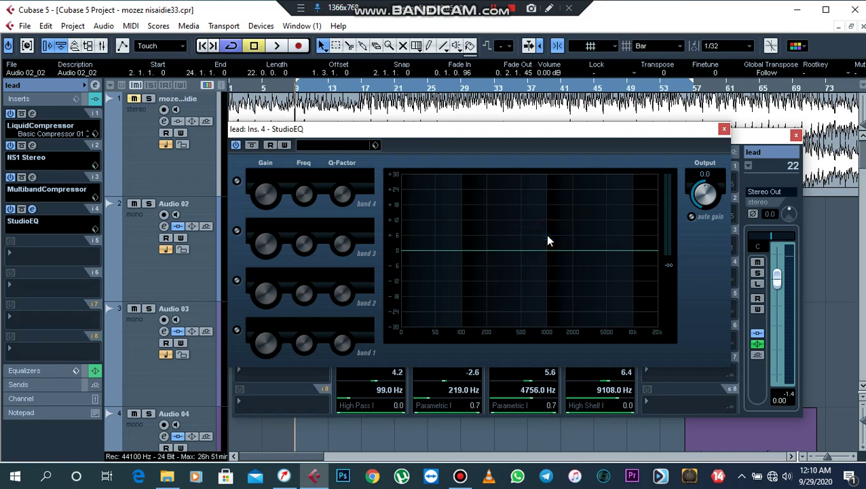
pyautogui.moveTo(441, 135); pyautogui.dragTo(419, 103)
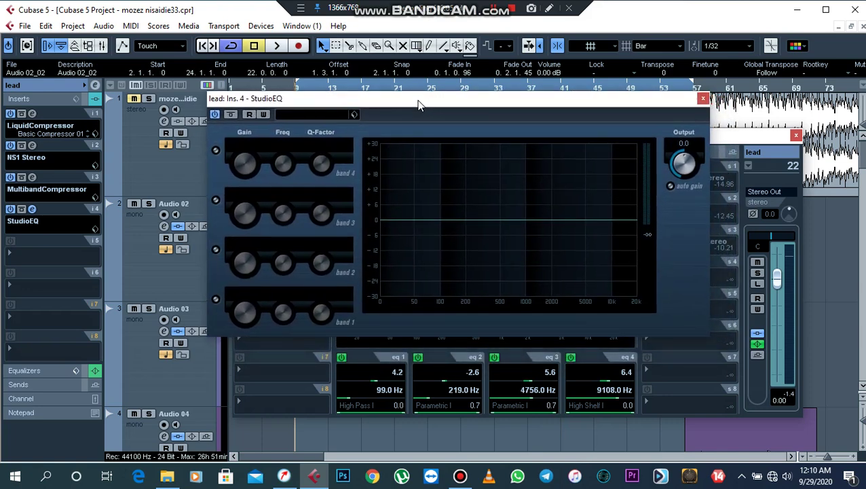
# Enable StudioEQ bands 1 and 4, play the vocals, and cut band 1 to about -6.7 dB at 100 Hz
pyautogui.click(216, 299)
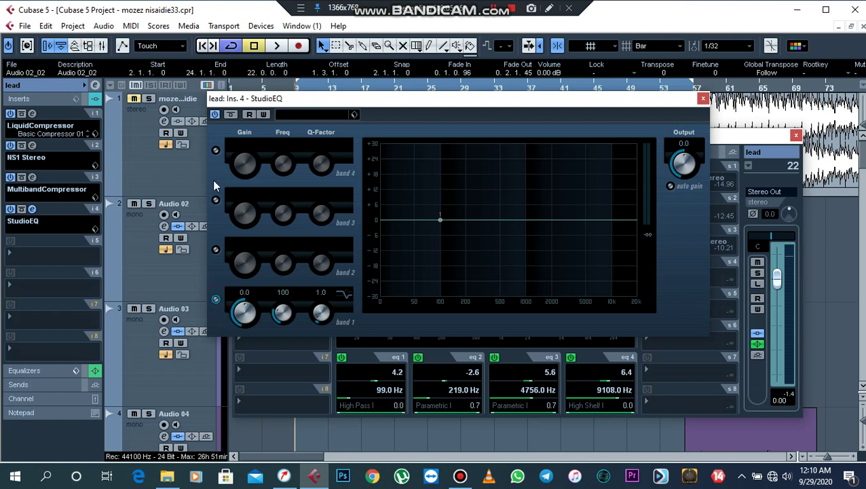
pyautogui.click(215, 151)
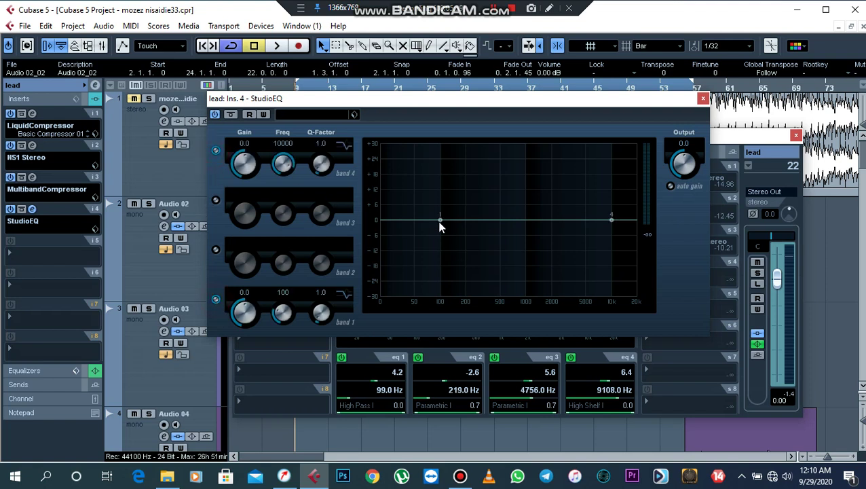
pyautogui.moveTo(440, 221)
pyautogui.mouseDown()
pyautogui.moveTo(439, 230)
pyautogui.moveTo(438, 222)
pyautogui.mouseUp()
pyautogui.press('space')
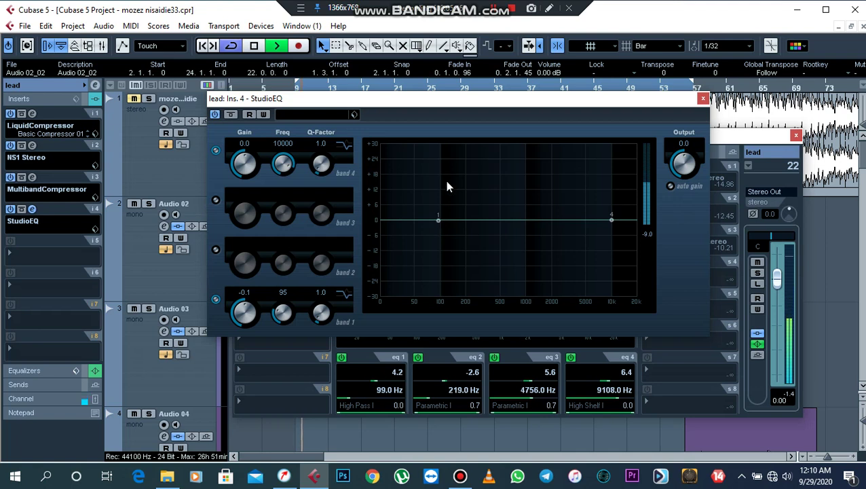
pyautogui.moveTo(438, 222); pyautogui.dragTo(440, 242)
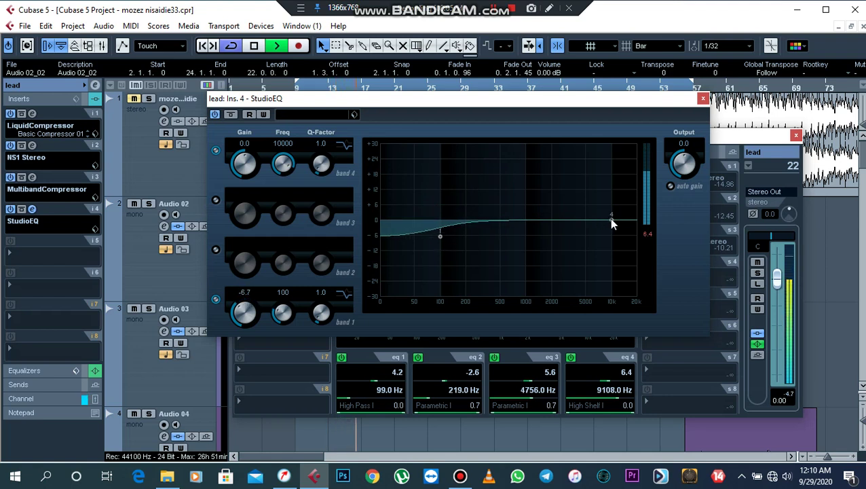
# Cut StudioEQ band 4 to about -6.7 dB at 4596 Hz while auditioning the vocals
pyautogui.moveTo(610, 218); pyautogui.dragTo(575, 234)
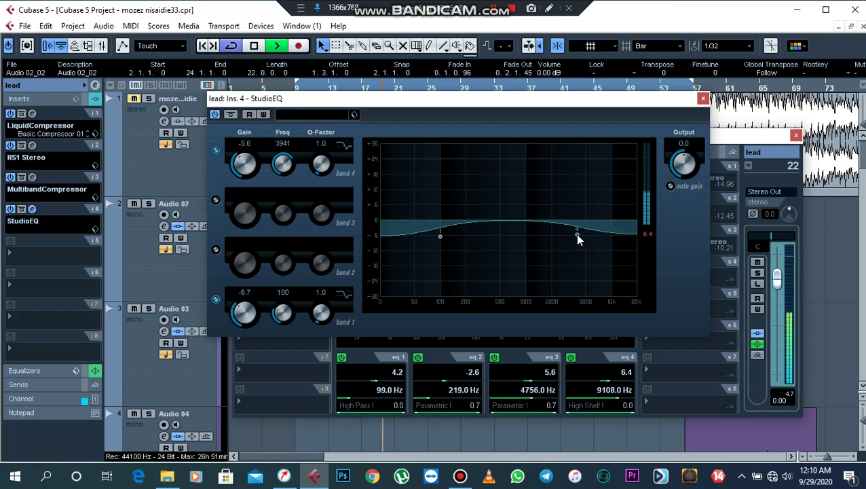
pyautogui.press('space')
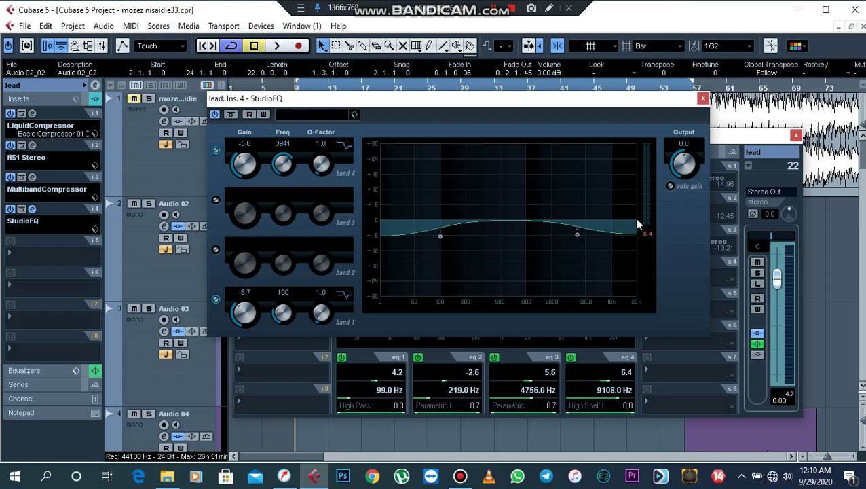
pyautogui.press('space')
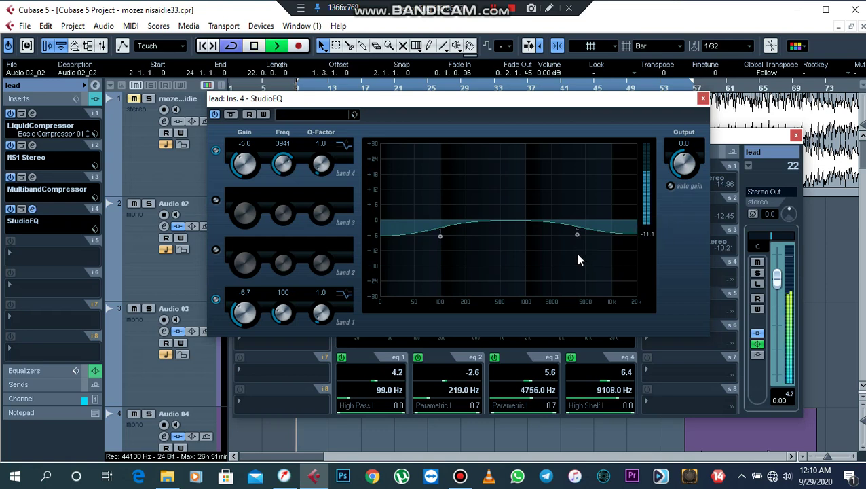
pyautogui.click(577, 235)
pyautogui.moveTo(579, 237); pyautogui.dragTo(583, 237)
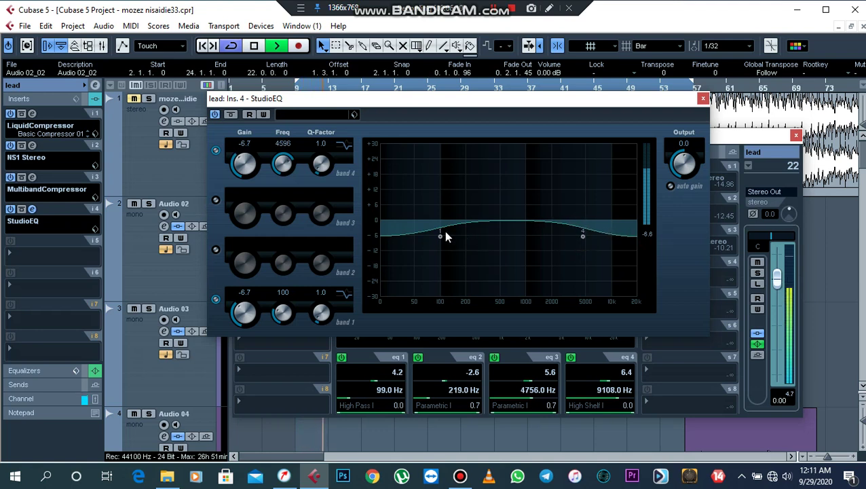
# Shift StudioEQ band 1 to about -8.4 dB at 49 Hz and compare the vocals with StudioEQ off and on
pyautogui.moveTo(440, 236); pyautogui.dragTo(415, 244)
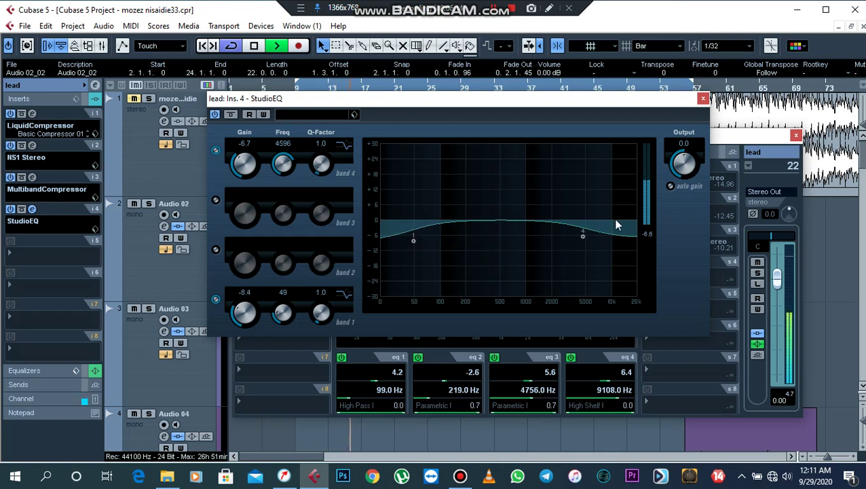
pyautogui.click(214, 114)
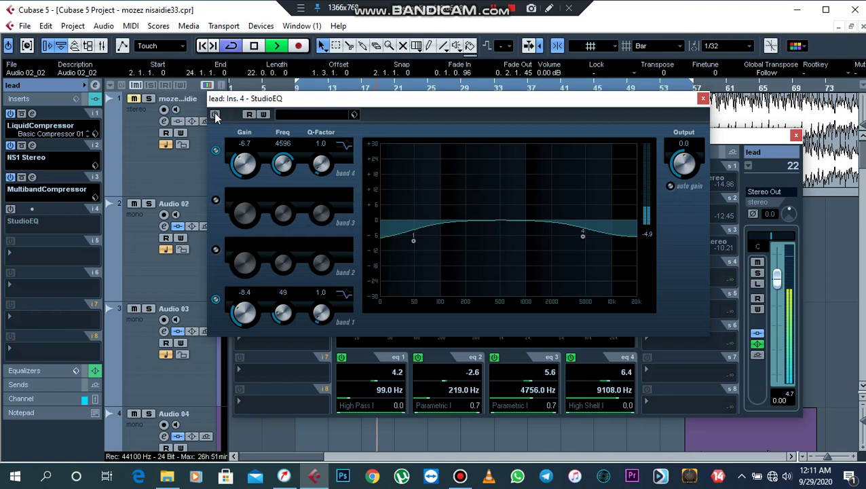
pyautogui.click(215, 115)
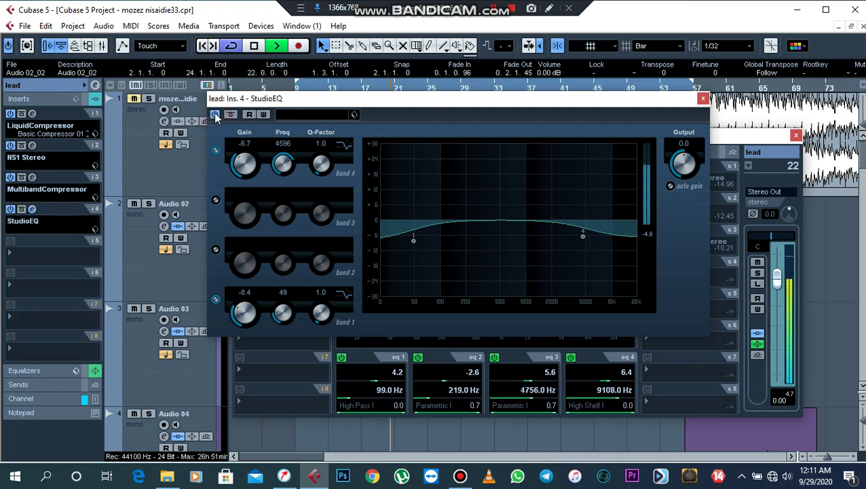
pyautogui.press('space')
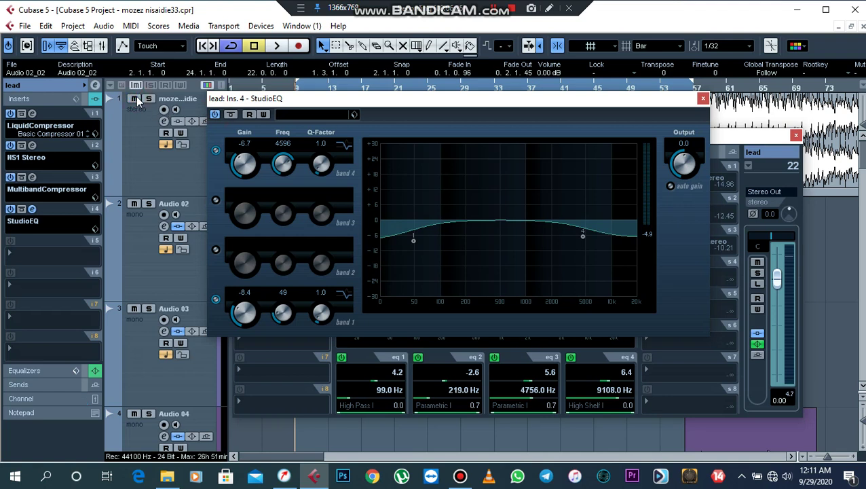
# Play with track 1 unmuted and readjust StudioEQ band 4 to about -5.4 dB at 5181 Hz and band 1 to about -6.7 dB at 48 Hz
pyautogui.press('space')
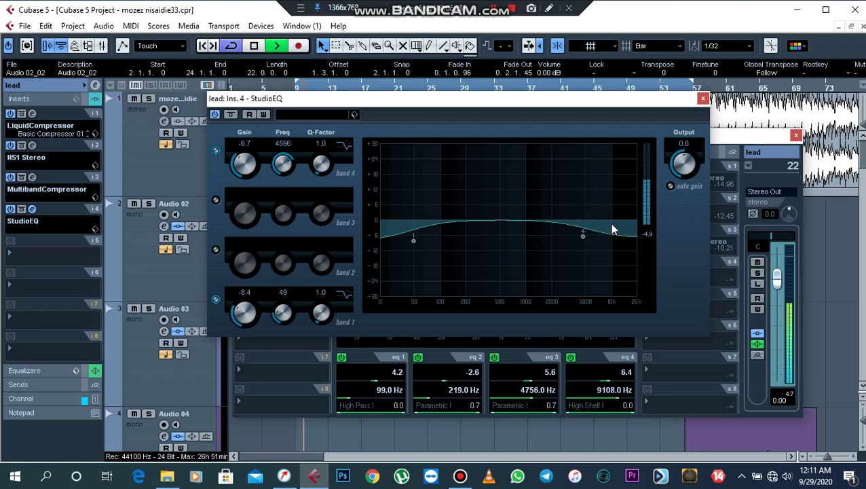
pyautogui.moveTo(582, 238); pyautogui.dragTo(585, 234)
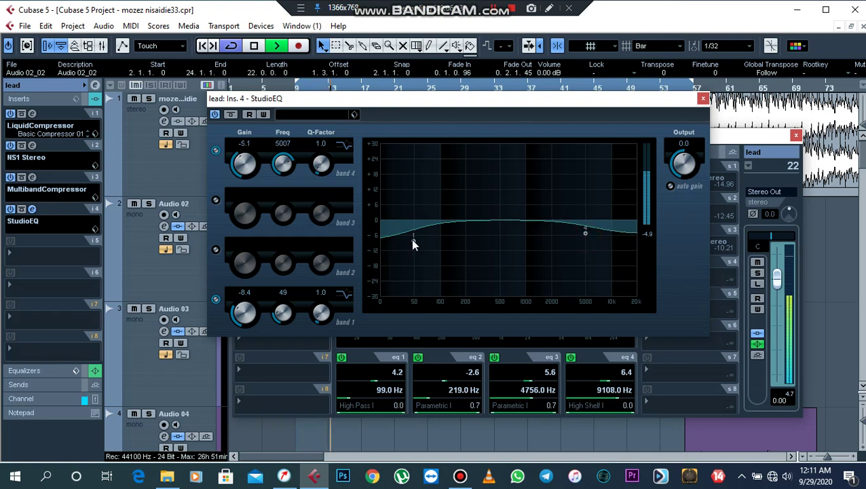
pyautogui.moveTo(411, 239); pyautogui.dragTo(412, 236)
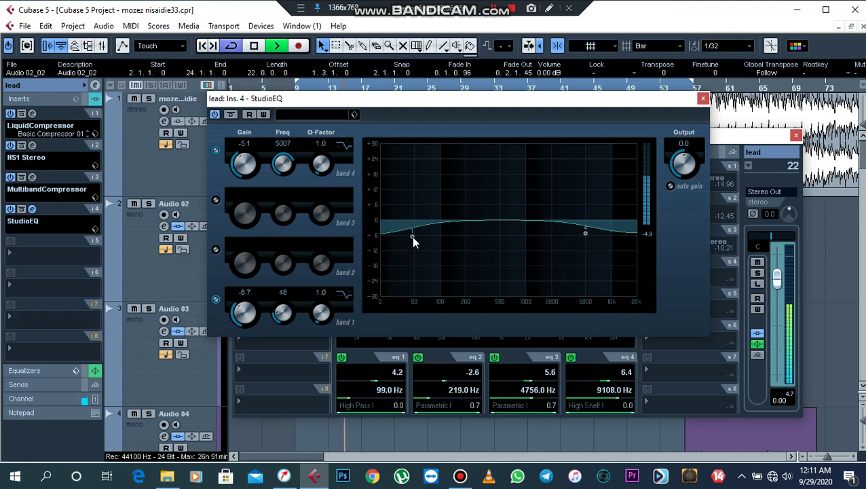
pyautogui.moveTo(586, 233)
pyautogui.mouseDown()
pyautogui.moveTo(543, 230)
pyautogui.moveTo(583, 230)
pyautogui.moveTo(618, 248)
pyautogui.moveTo(601, 240)
pyautogui.moveTo(572, 176)
pyautogui.moveTo(561, 176)
pyautogui.moveTo(557, 222)
pyautogui.moveTo(573, 242)
pyautogui.moveTo(589, 238)
pyautogui.mouseUp()
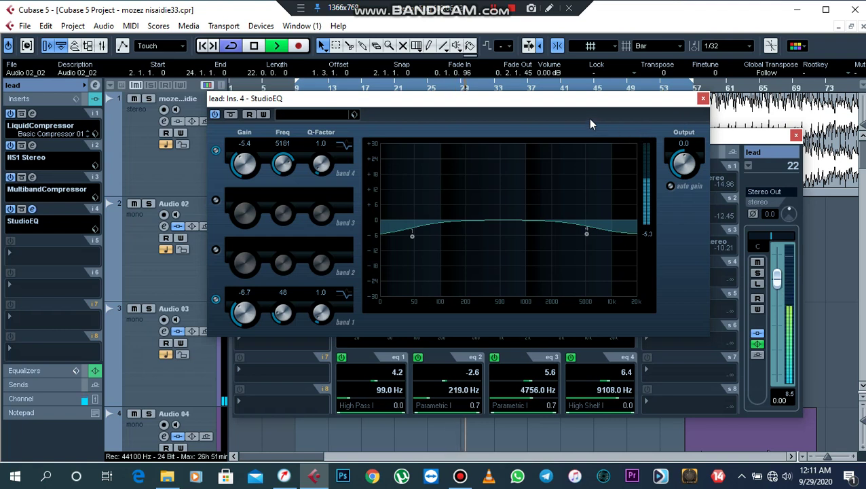
pyautogui.press('space')
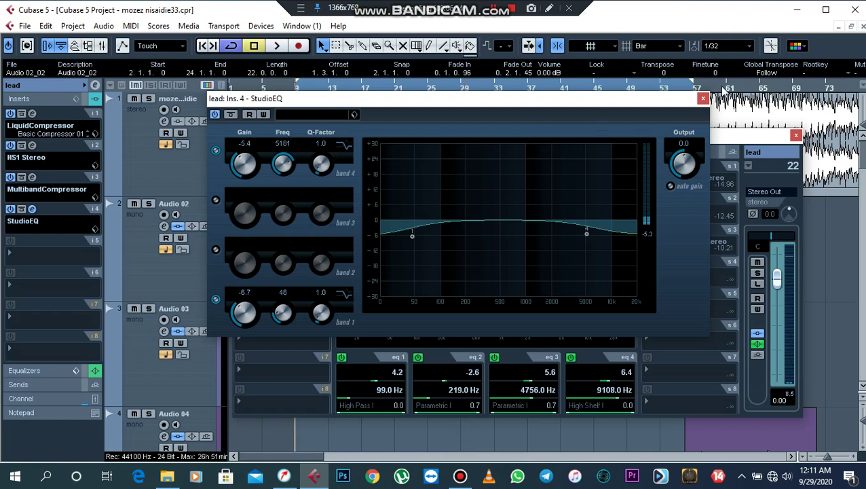
pyautogui.click(705, 100)
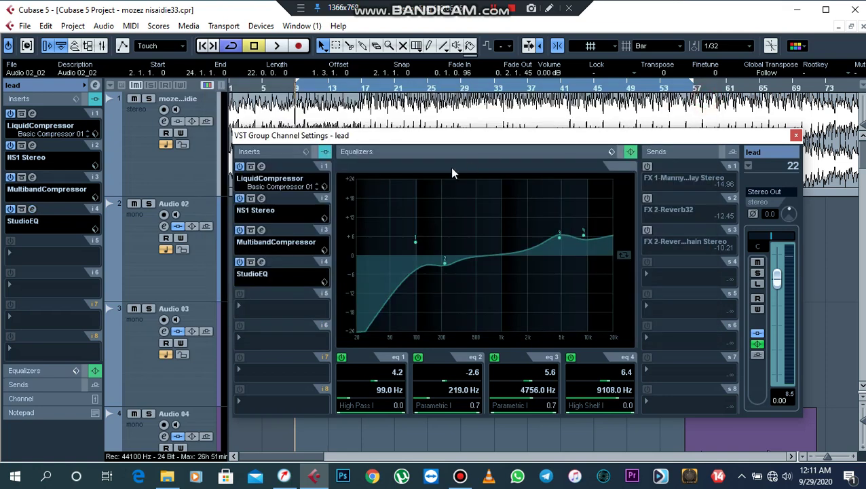
# Review the MultibandCompressor settings in the third insert slot of the lead channel
pyautogui.moveTo(327, 140)
pyautogui.mouseDown()
pyautogui.moveTo(347, 138)
pyautogui.moveTo(328, 133)
pyautogui.mouseUp()
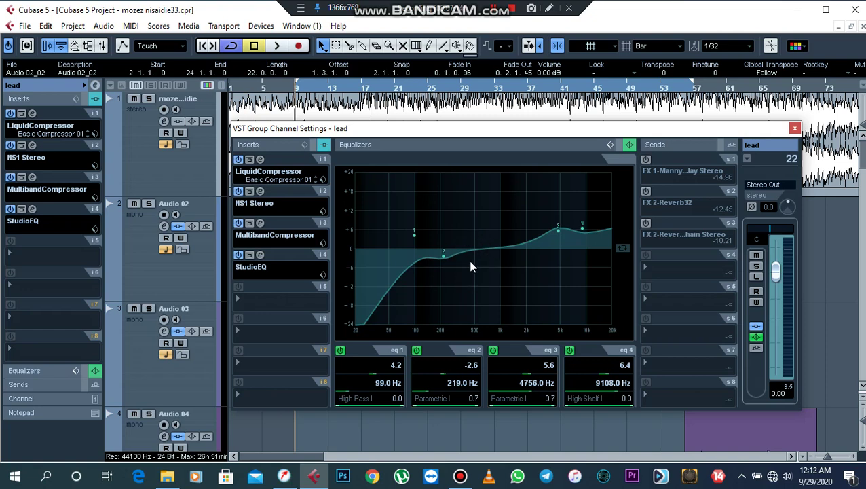
pyautogui.click(258, 223)
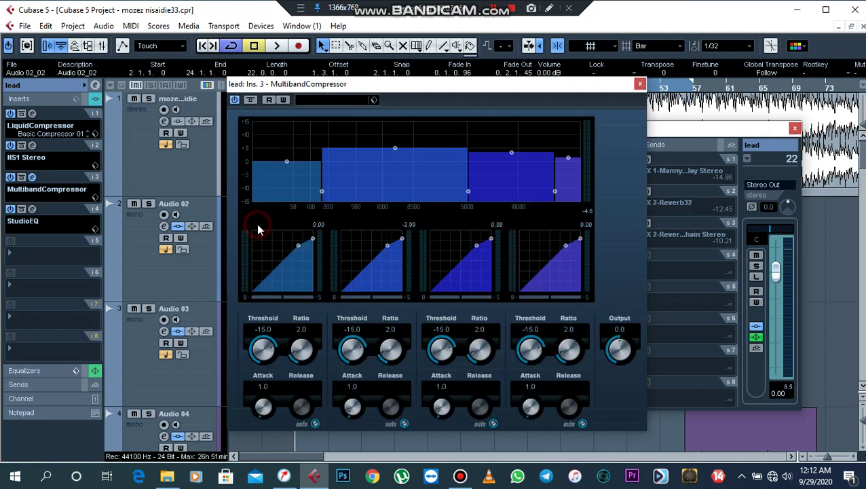
pyautogui.click(639, 85)
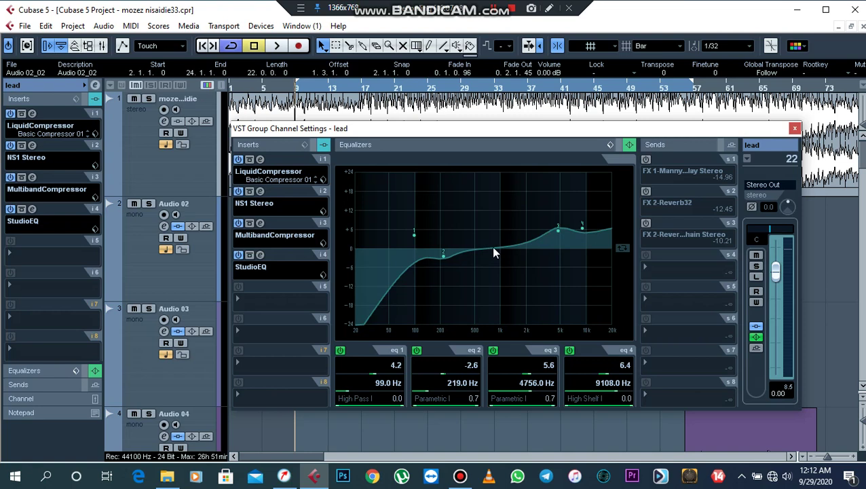
# Switch off StudioEQ while playing the vocals with track 1 muted, and rearrange the windows so the lead channel equalizer is fully accessible
pyautogui.click(260, 255)
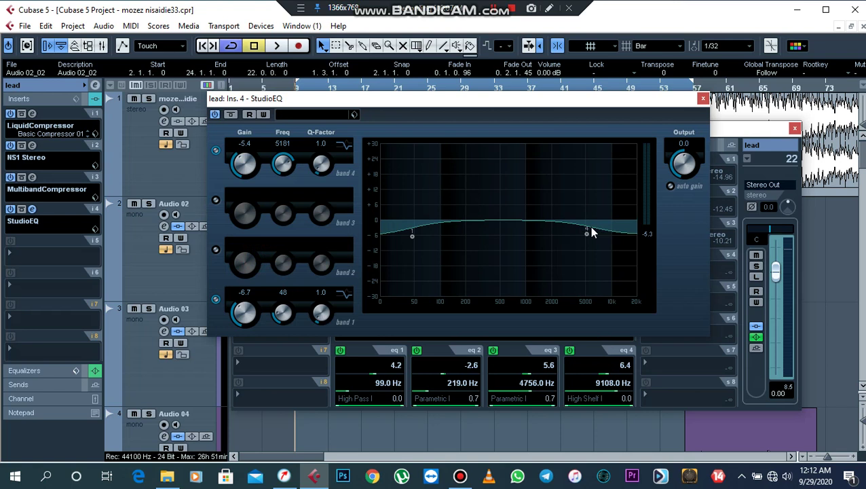
pyautogui.press('space')
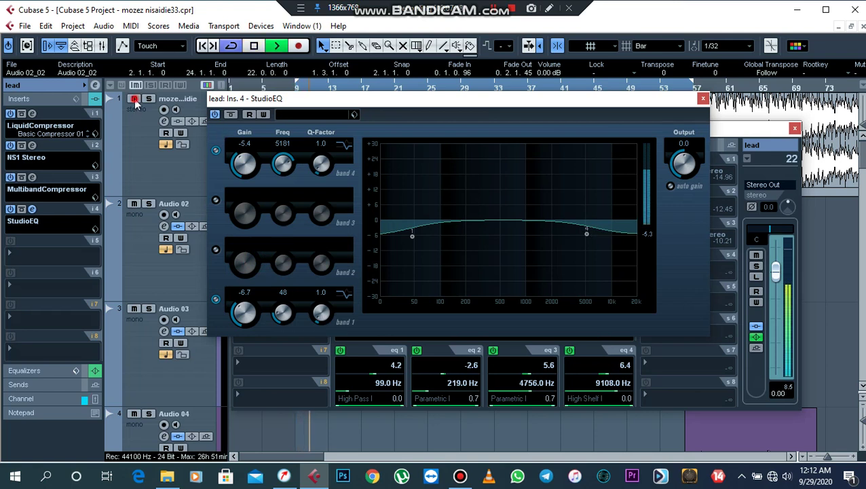
pyautogui.click(215, 115)
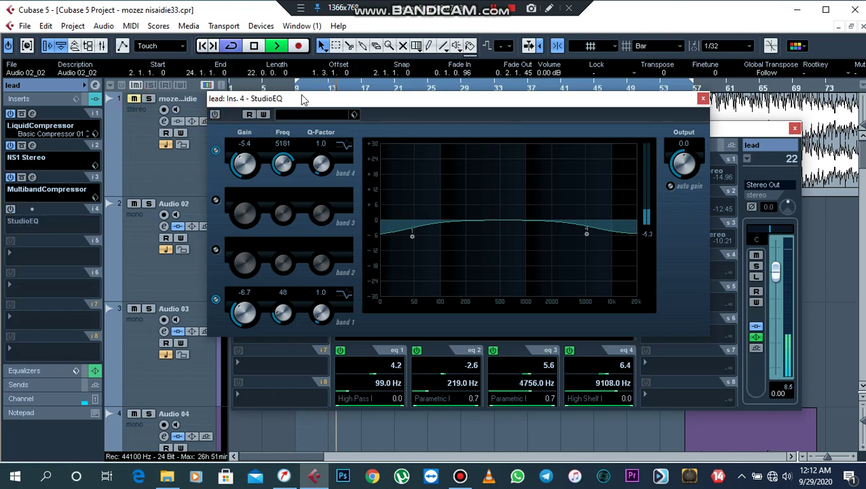
pyautogui.moveTo(307, 101); pyautogui.dragTo(170, 237)
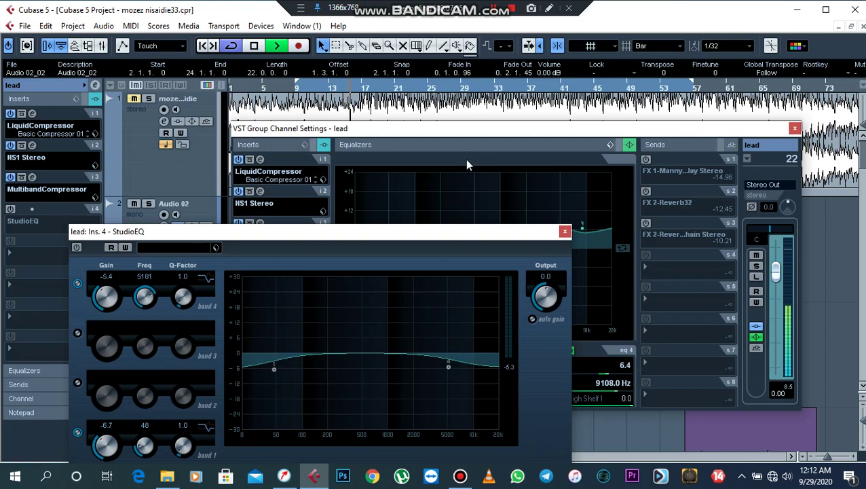
pyautogui.moveTo(482, 131); pyautogui.dragTo(470, 123)
pyautogui.press('space')
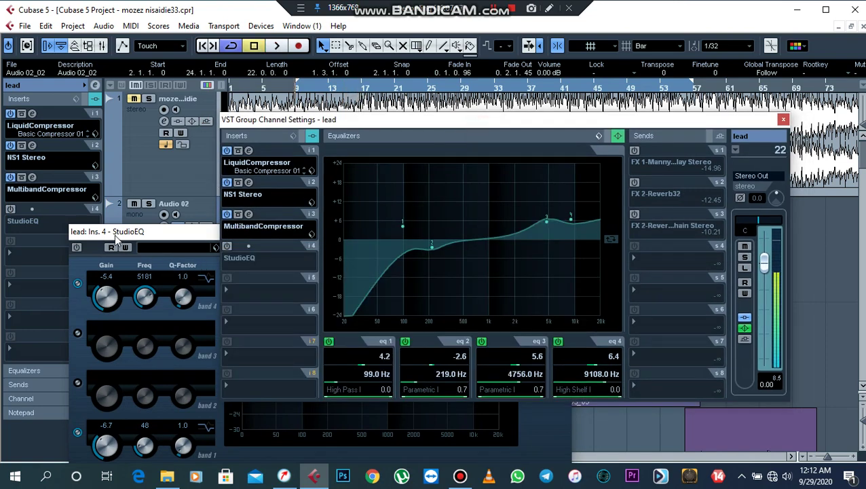
pyautogui.click(107, 233)
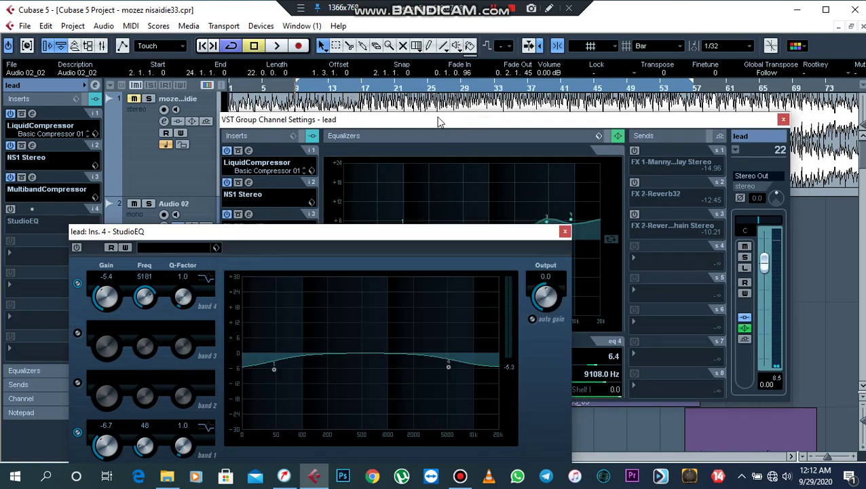
pyautogui.click(581, 226)
# Boost channel equalizer band 3 to about 7.0 dB at 4077 Hz and band 4 to about 8.8 dB at 6928 Hz during playback
pyautogui.press('space')
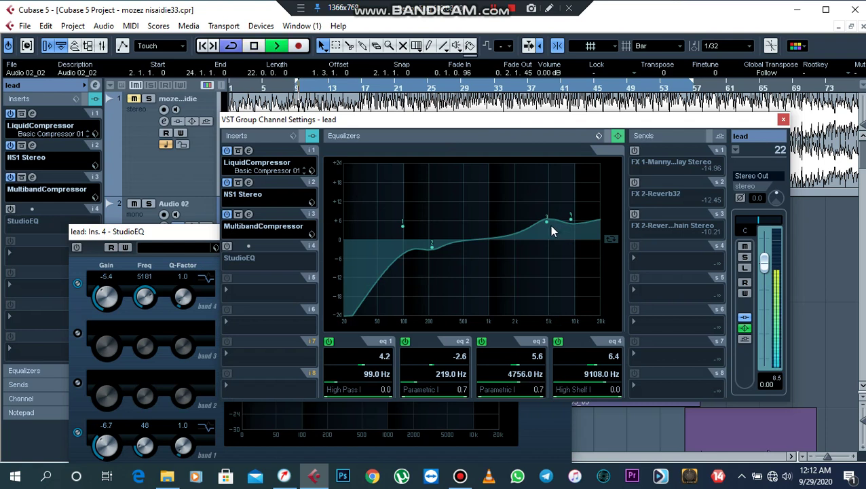
pyautogui.click(547, 222)
pyautogui.moveTo(548, 222); pyautogui.dragTo(549, 196)
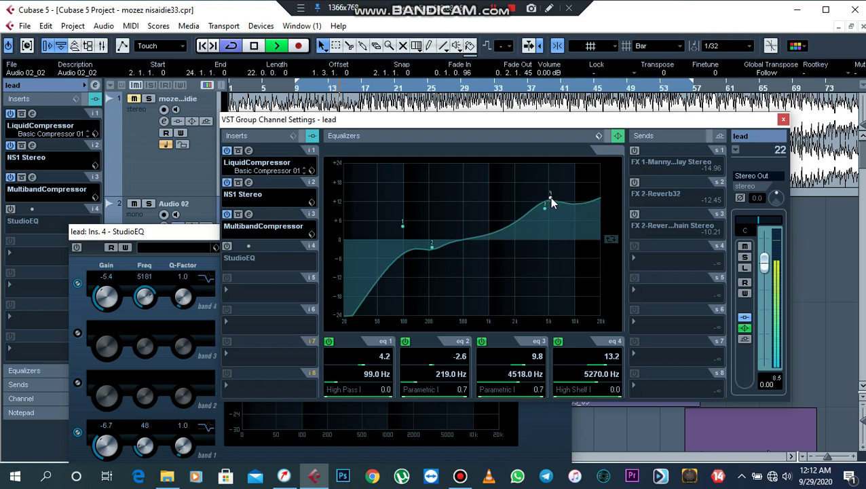
pyautogui.moveTo(549, 197); pyautogui.dragTo(561, 212)
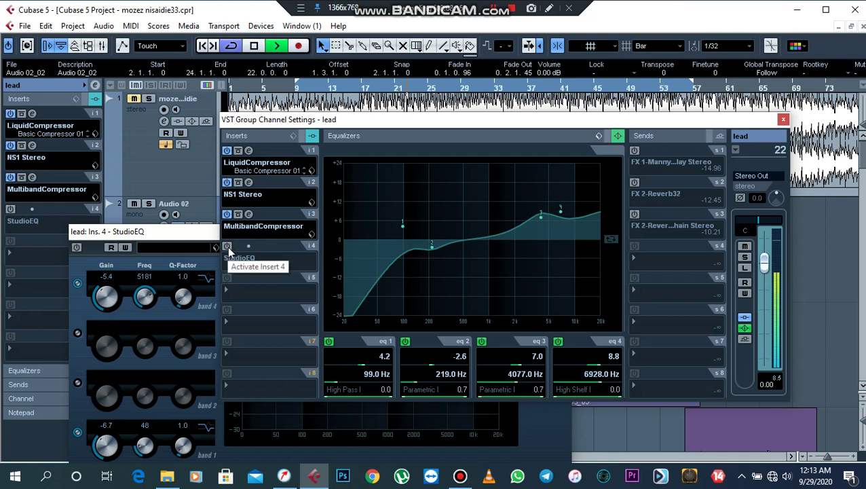
# Restart playback, reactivate StudioEQ in the fourth insert slot, and bring its window fully into view
pyautogui.press('space')
pyautogui.press('space')
pyautogui.click(228, 247)
pyautogui.click(216, 246)
pyautogui.moveTo(206, 234); pyautogui.dragTo(280, 174)
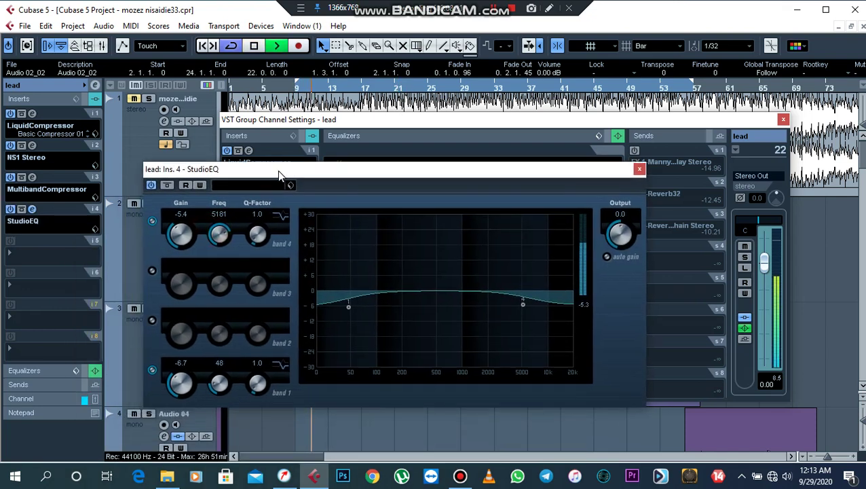
# Deepen the StudioEQ cuts to about -6.2 dB at 5093 Hz for band 4 and -7.4 dB at 49 Hz for band 1
pyautogui.moveTo(524, 298); pyautogui.dragTo(523, 305)
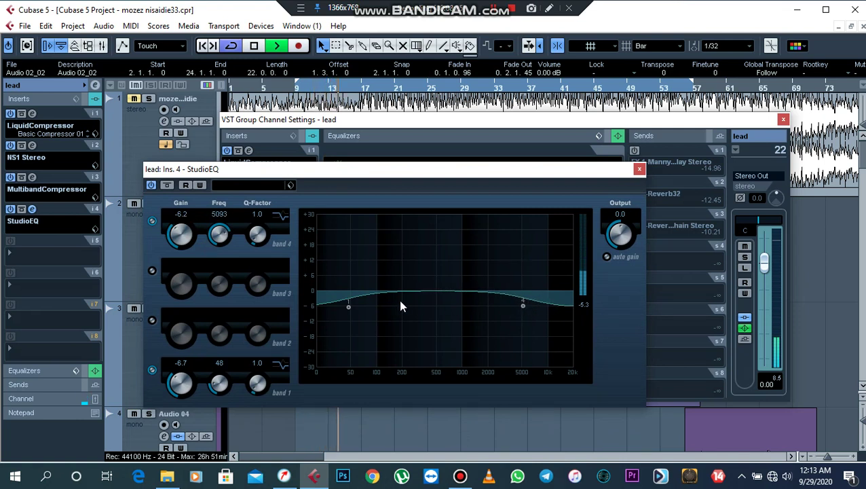
pyautogui.moveTo(349, 307); pyautogui.dragTo(349, 310)
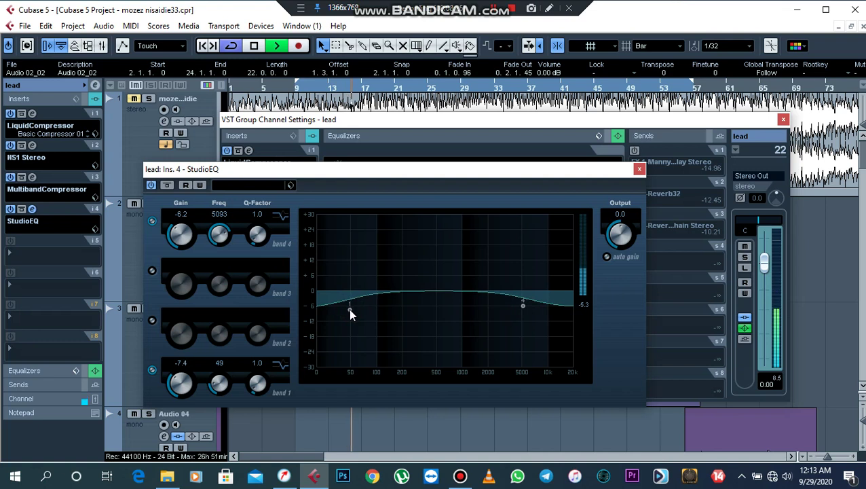
pyautogui.press('space')
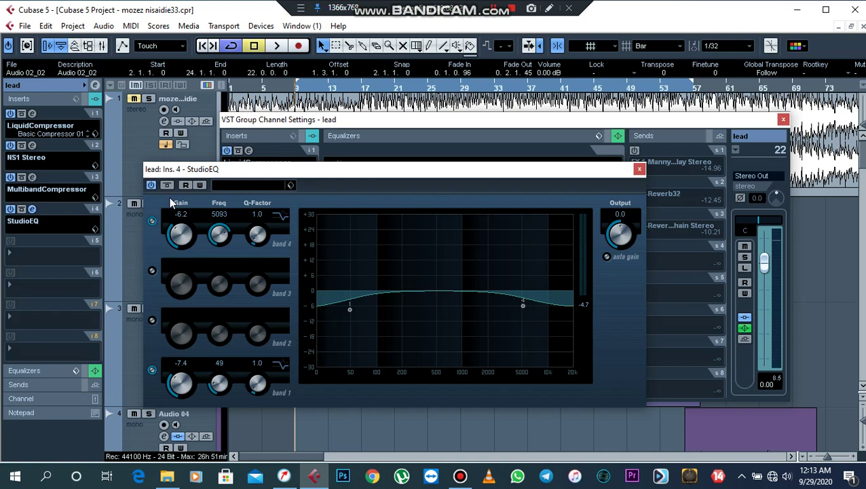
# Compare the vocals with StudioEQ off and on, and listen to them with the instrumental on track 1 unmuted
pyautogui.press('space')
pyautogui.click(152, 186)
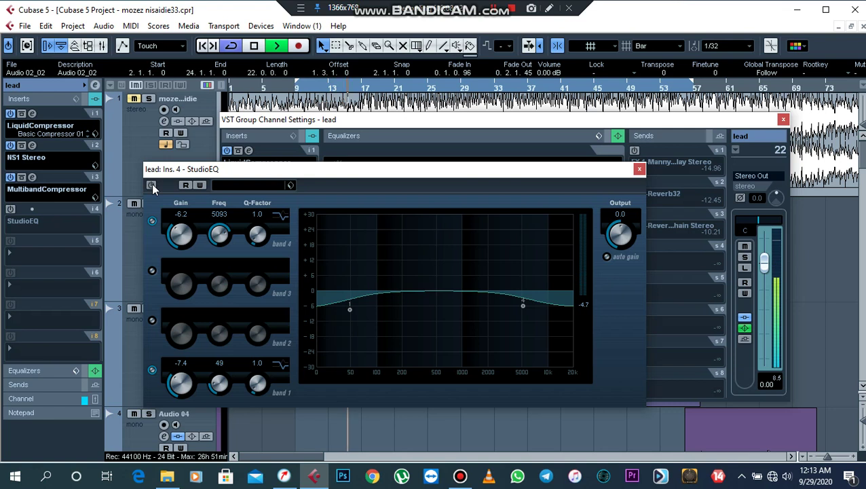
pyautogui.click(152, 185)
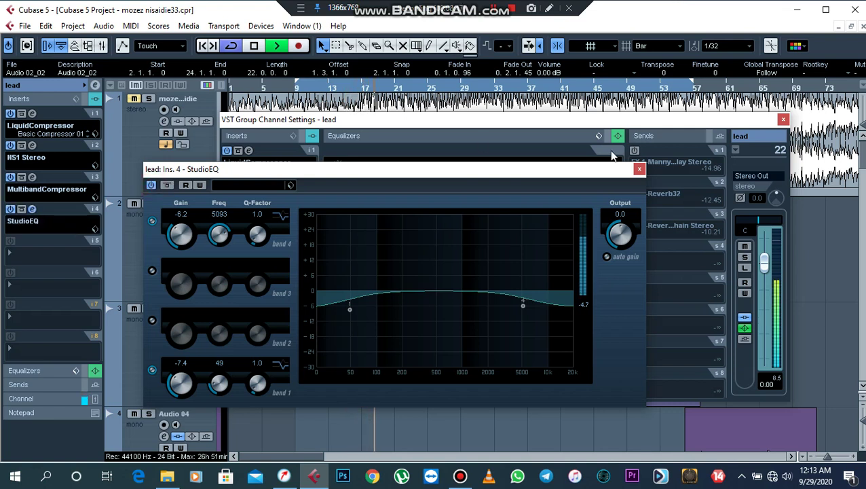
pyautogui.click(639, 168)
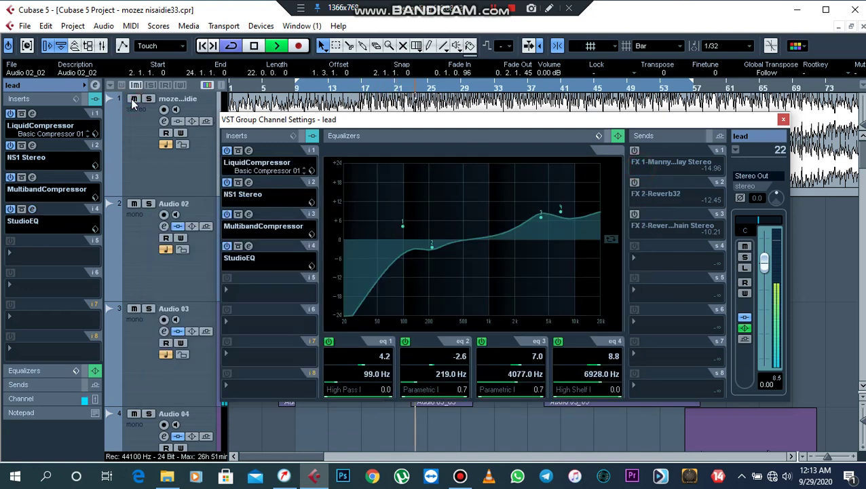
pyautogui.click(134, 99)
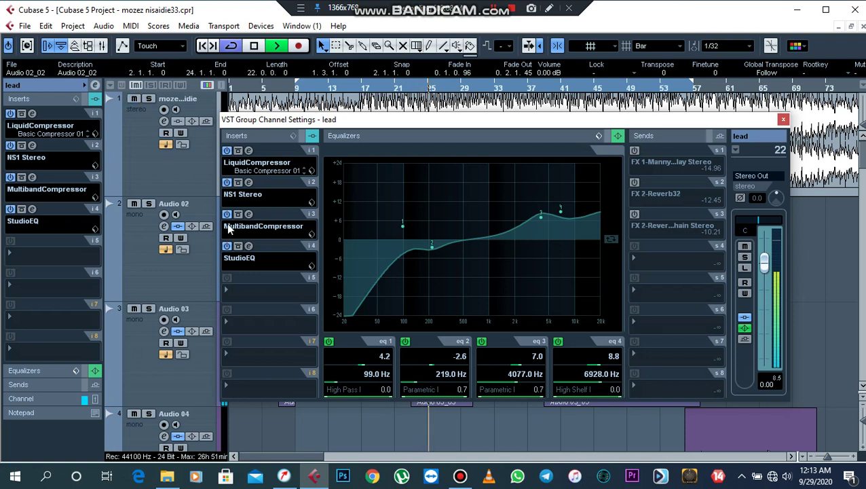
pyautogui.press('space')
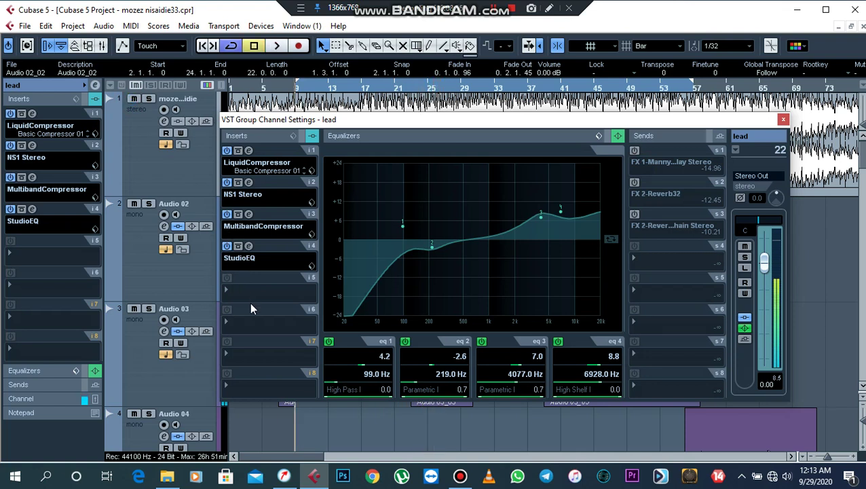
# Load Reverb A in the eighth insert slot of the lead channel and look through its presets, keeping Default
pyautogui.click(257, 384)
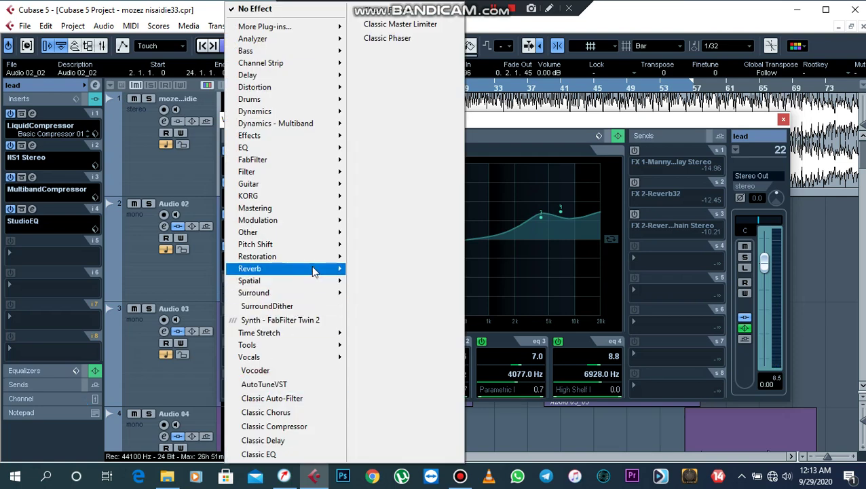
pyautogui.moveTo(315, 268)
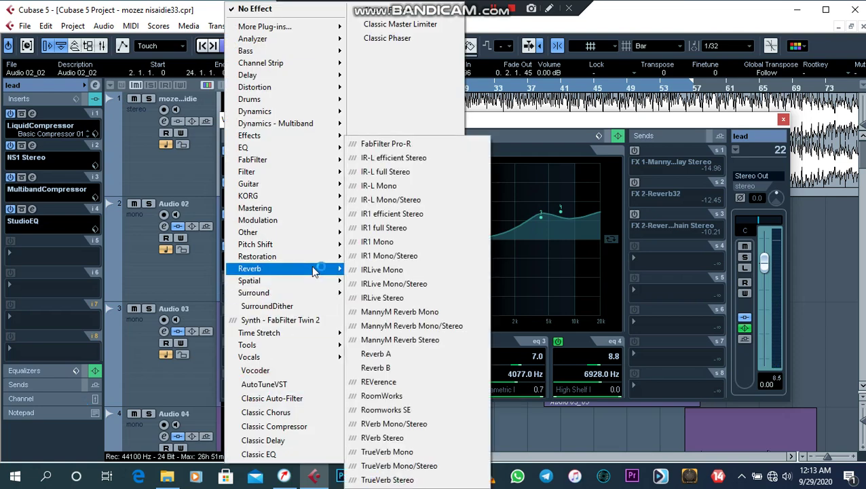
pyautogui.click(399, 358)
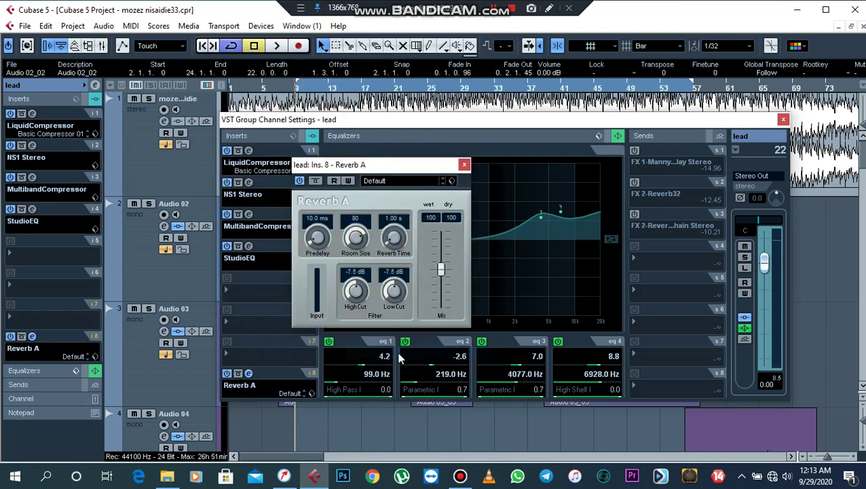
pyautogui.click(381, 182)
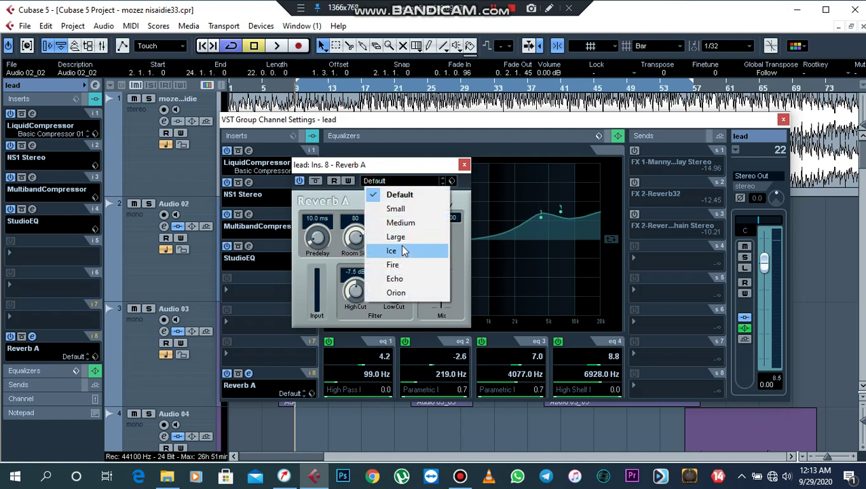
pyautogui.click(411, 175)
# Set Reverb A to a 2-second reverb time and about 16 wet while auditioning the mix, and close its window
pyautogui.doubleClick(400, 216)
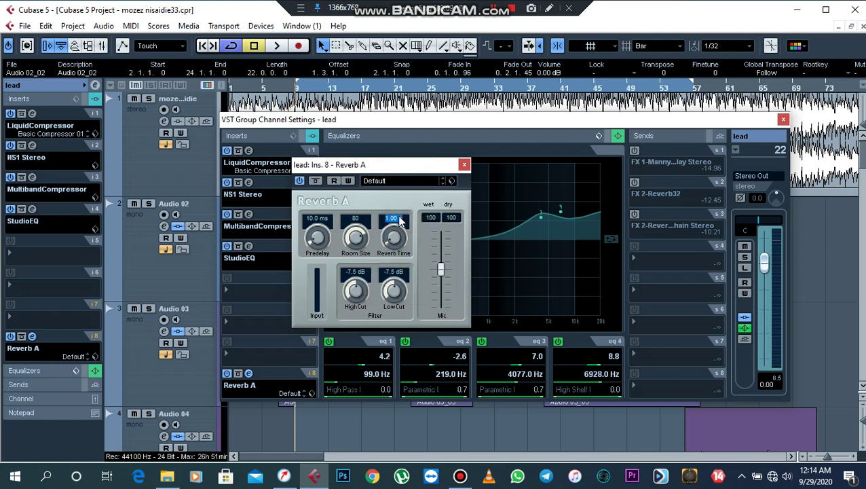
pyautogui.write('2')
pyautogui.press('Return')
pyautogui.moveTo(442, 262); pyautogui.dragTo(445, 236)
pyautogui.press('space')
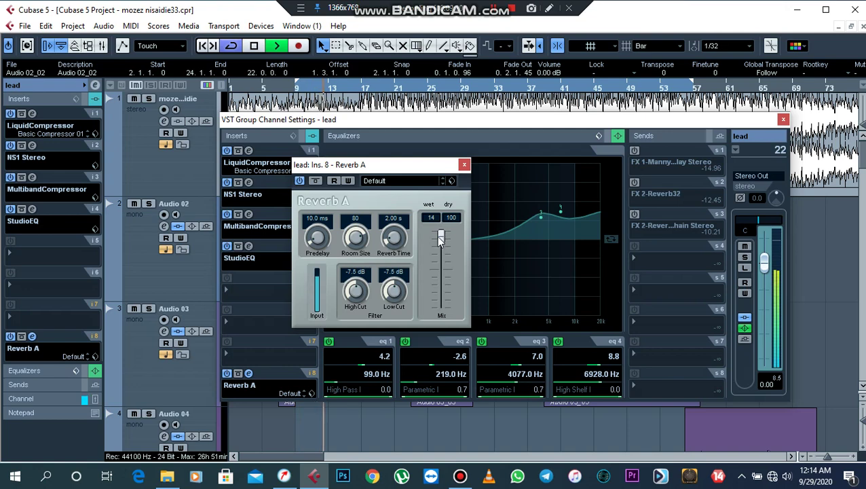
pyautogui.moveTo(440, 232); pyautogui.dragTo(440, 236)
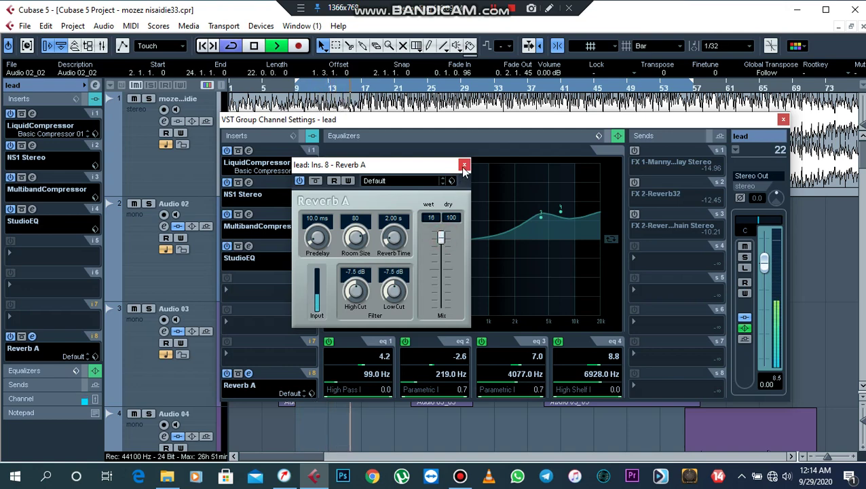
pyautogui.click(465, 164)
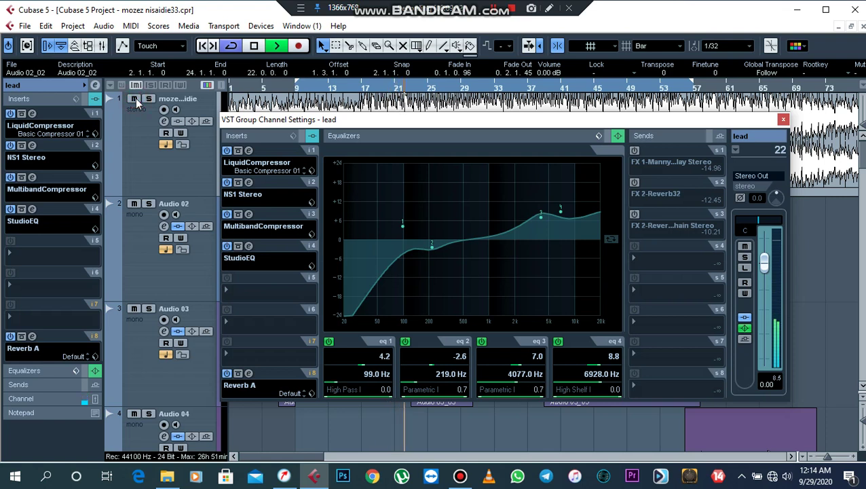
pyautogui.press('space')
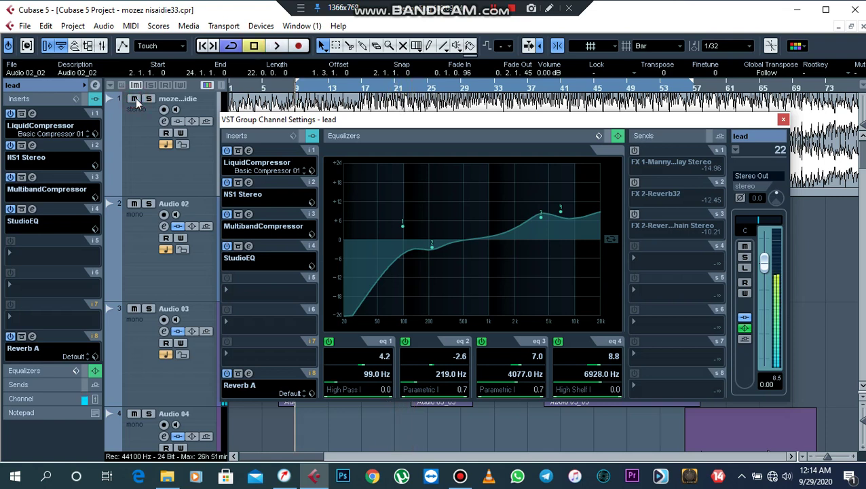